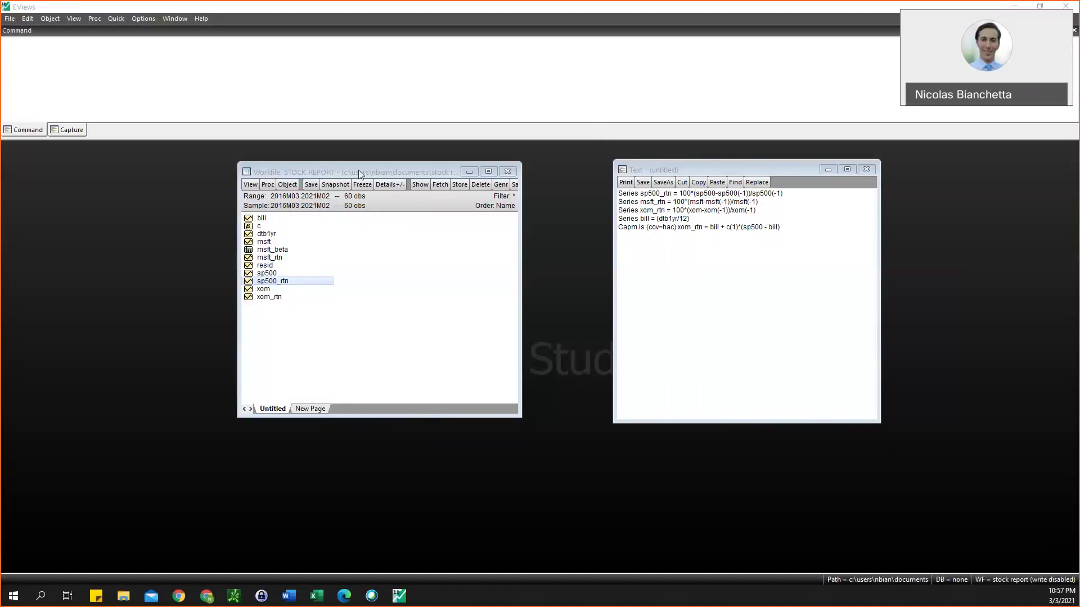
Step: Review the price, return and bill series listed in the STOCK REPORT workfile
drag(294, 168, 262, 167)
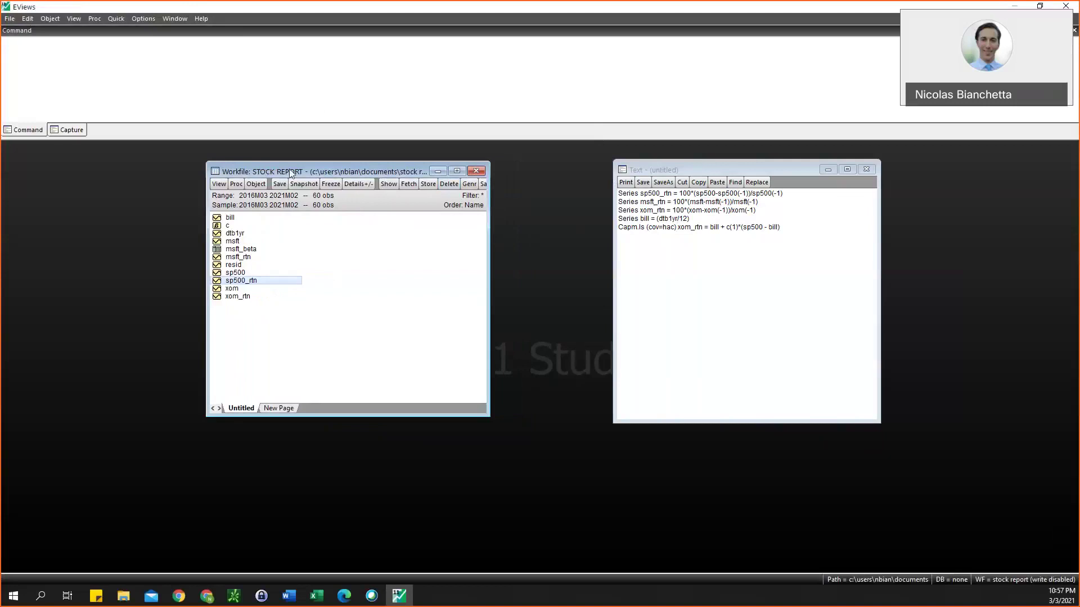
click(235, 236)
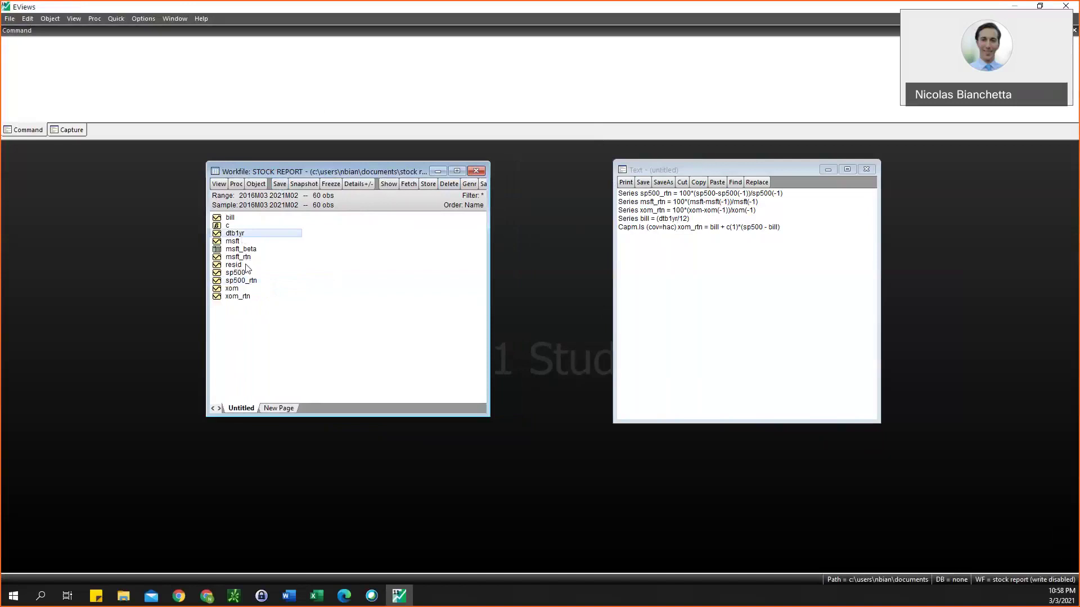
click(237, 243)
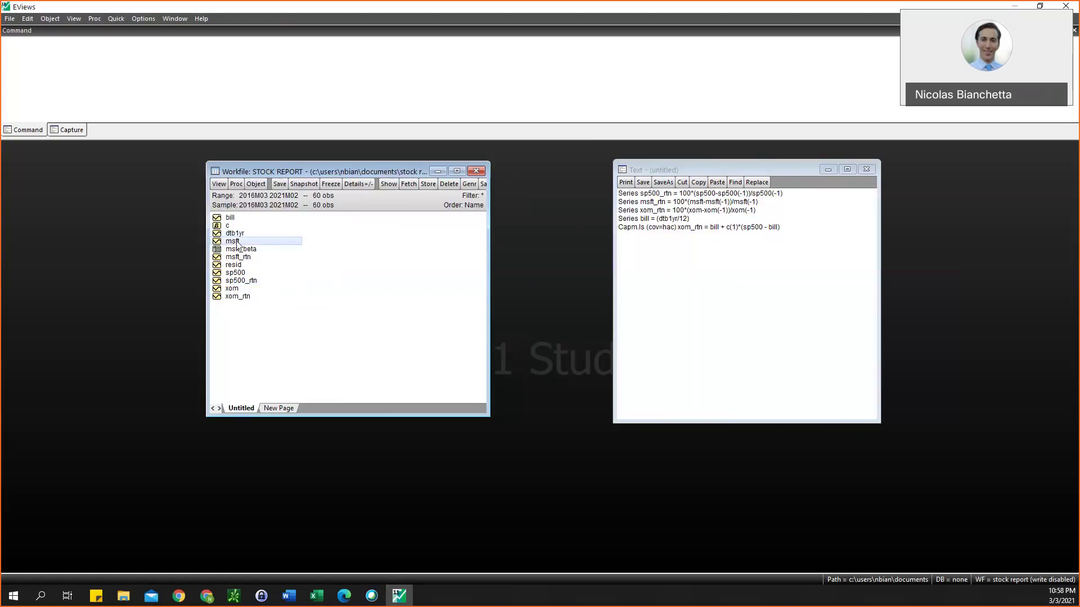
click(236, 273)
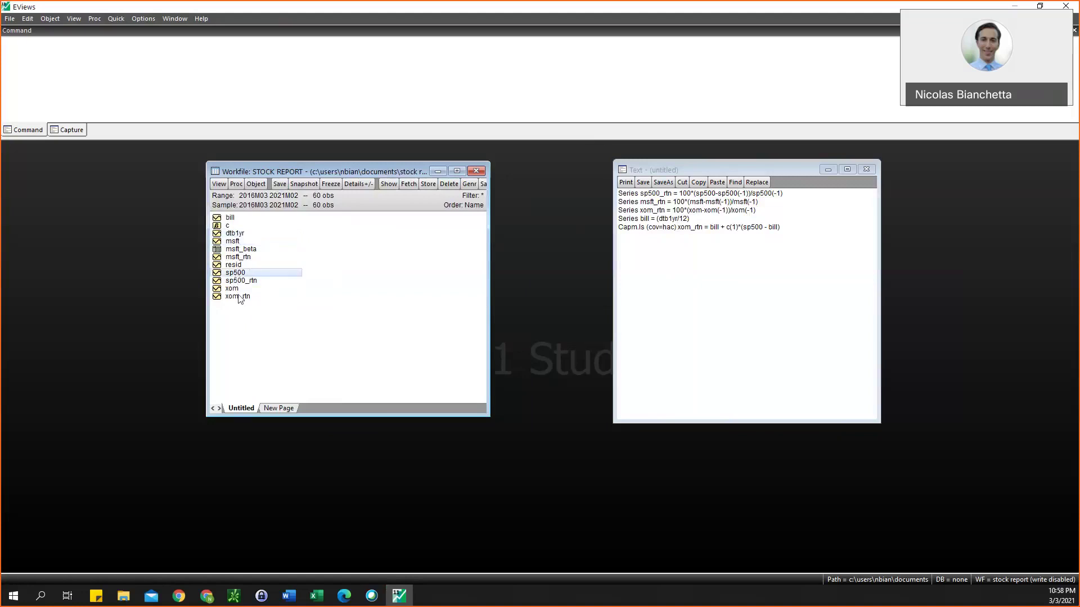
click(234, 290)
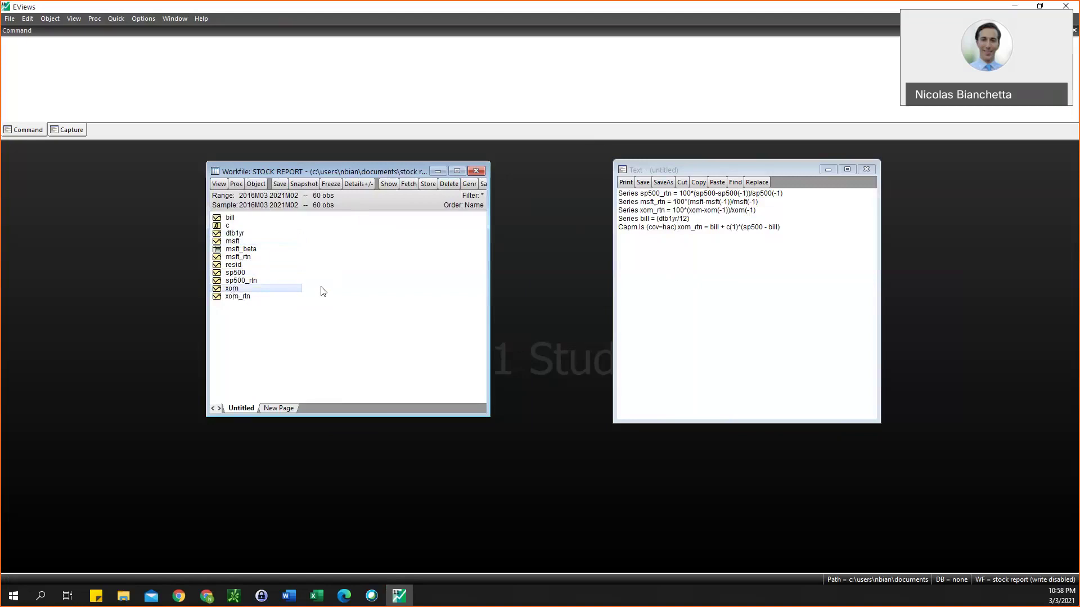
click(642, 224)
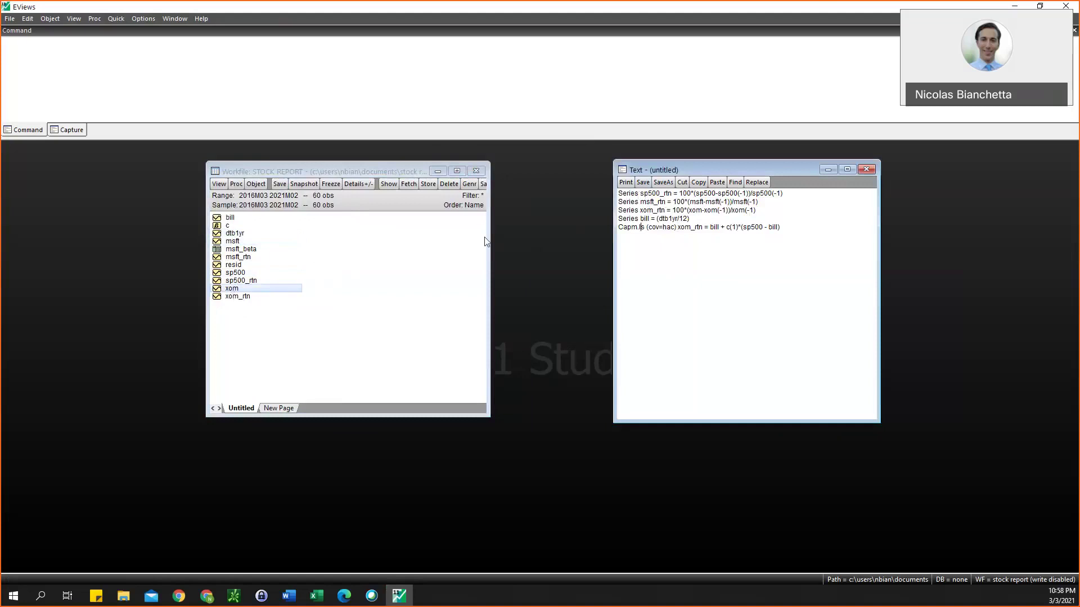
click(249, 282)
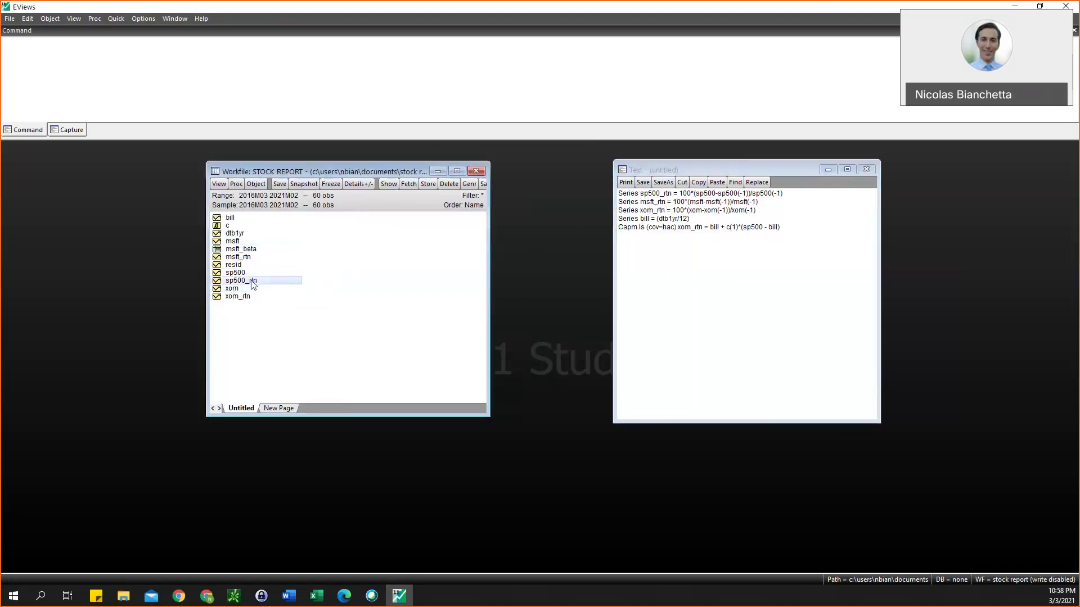
click(248, 258)
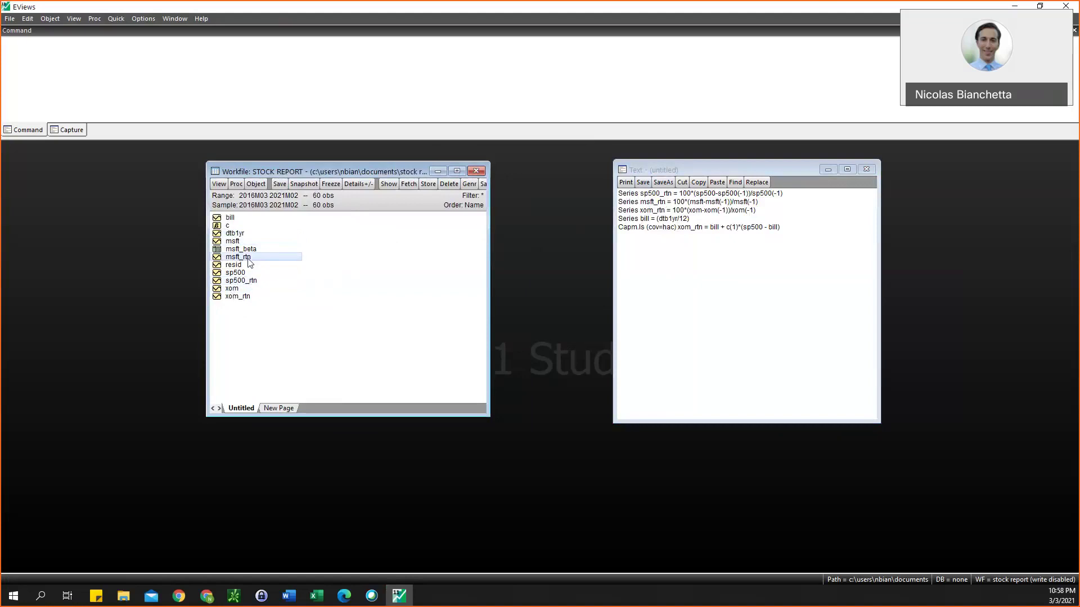
click(233, 218)
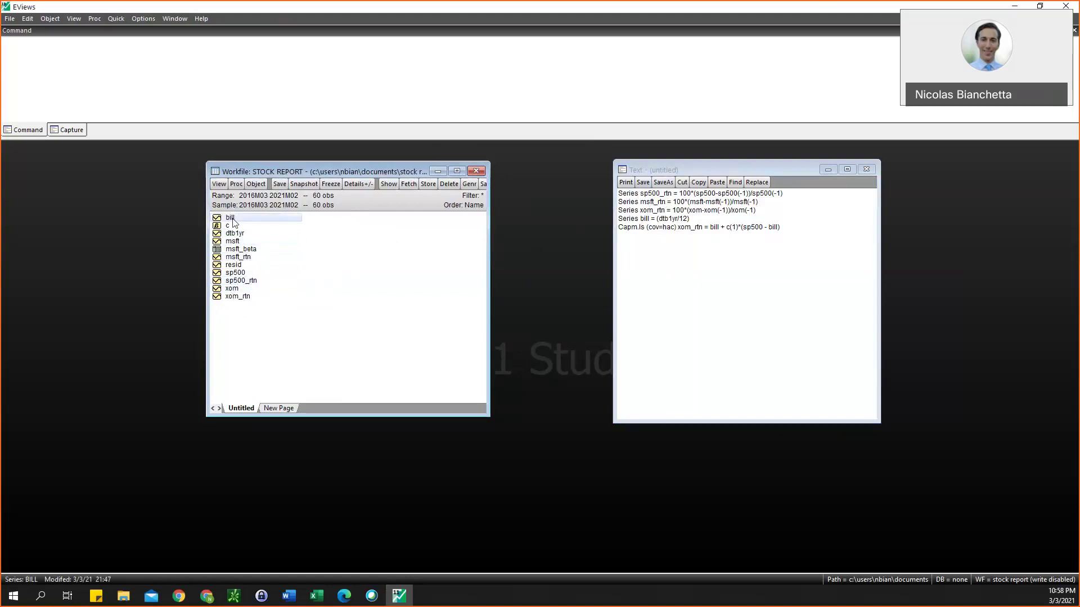
click(240, 298)
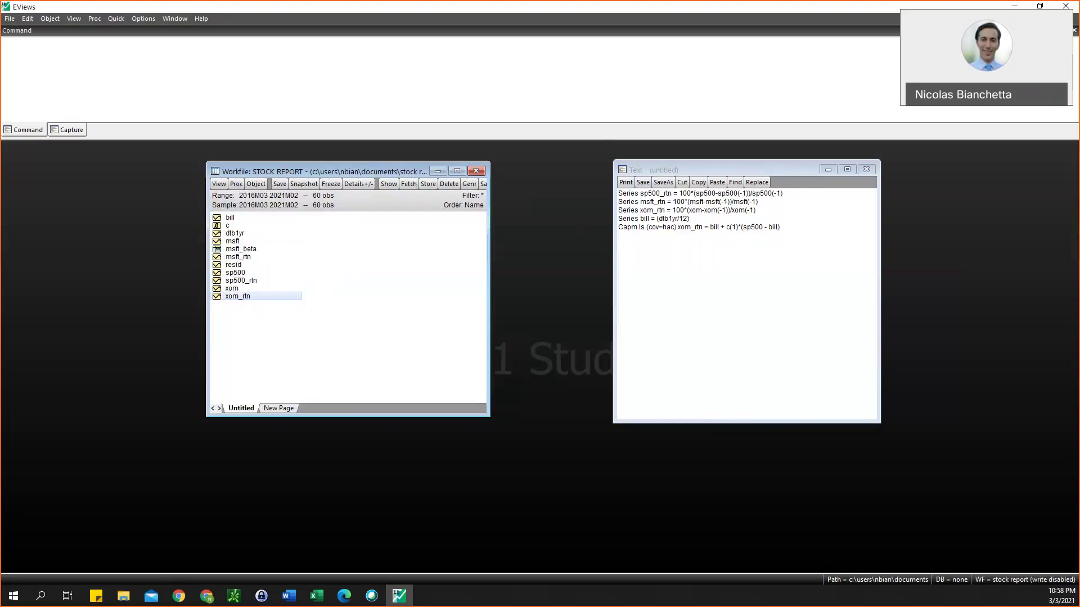
Step: Highlight the Capm.ls regression command on the last line of the text notes to review it
key(alt+Tab)
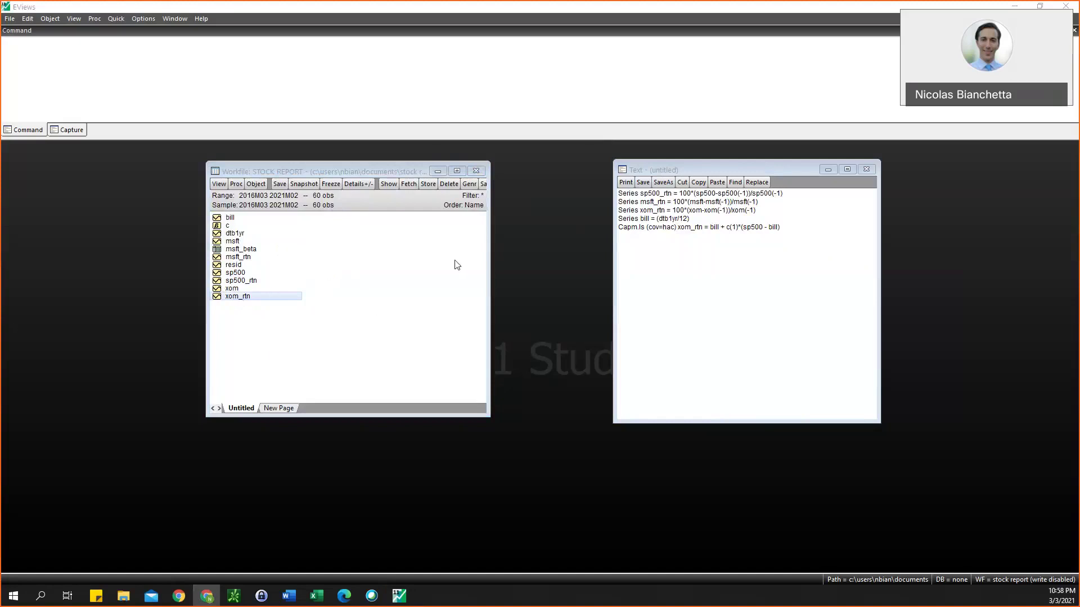
key(alt+Tab)
drag(785, 228, 611, 228)
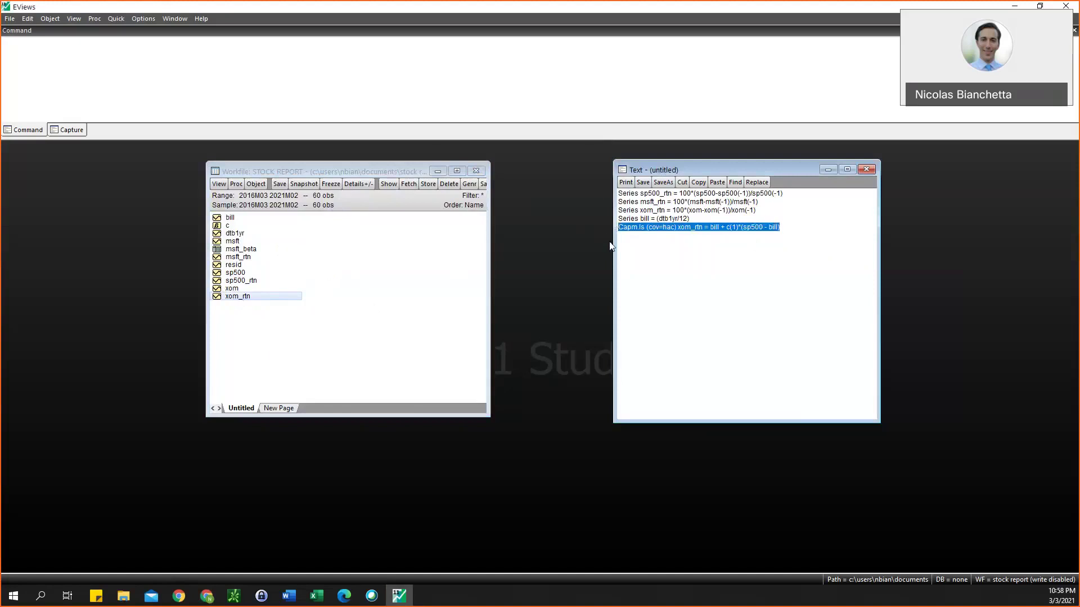
click(678, 258)
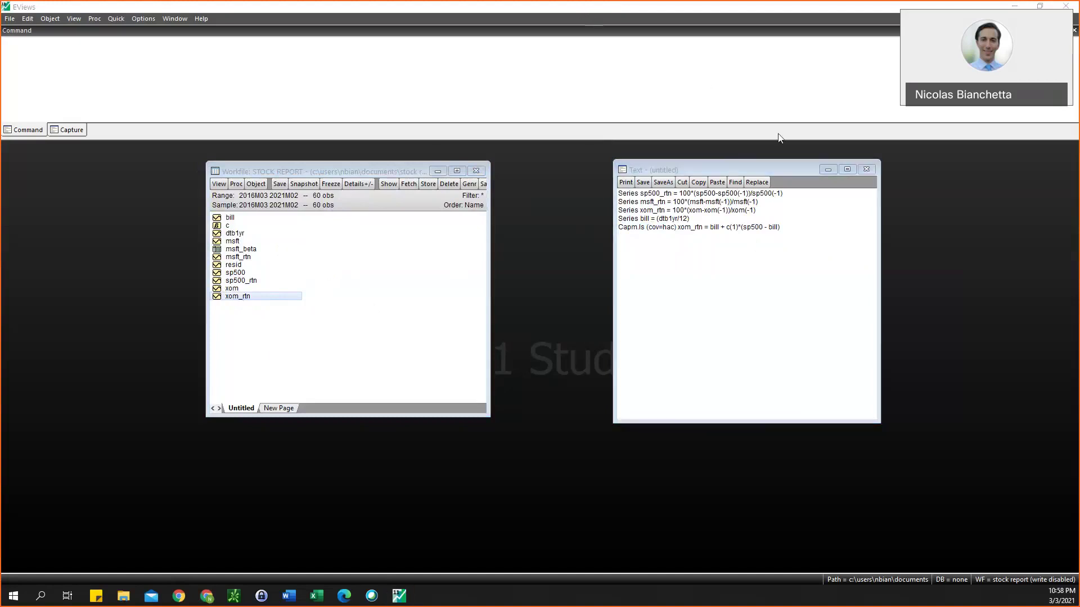
click(680, 169)
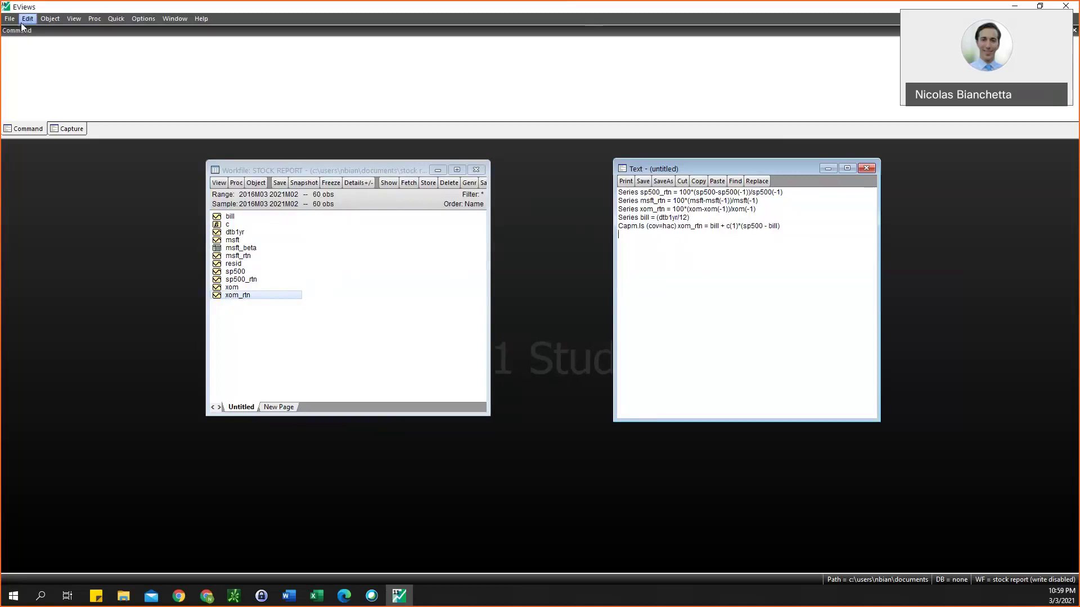
Step: Create a new Equation object and enter "Capm.ls (cov=hac) xom_rtn = bill + c(1)*(sp500 - bill)" as its specification
click(40, 21)
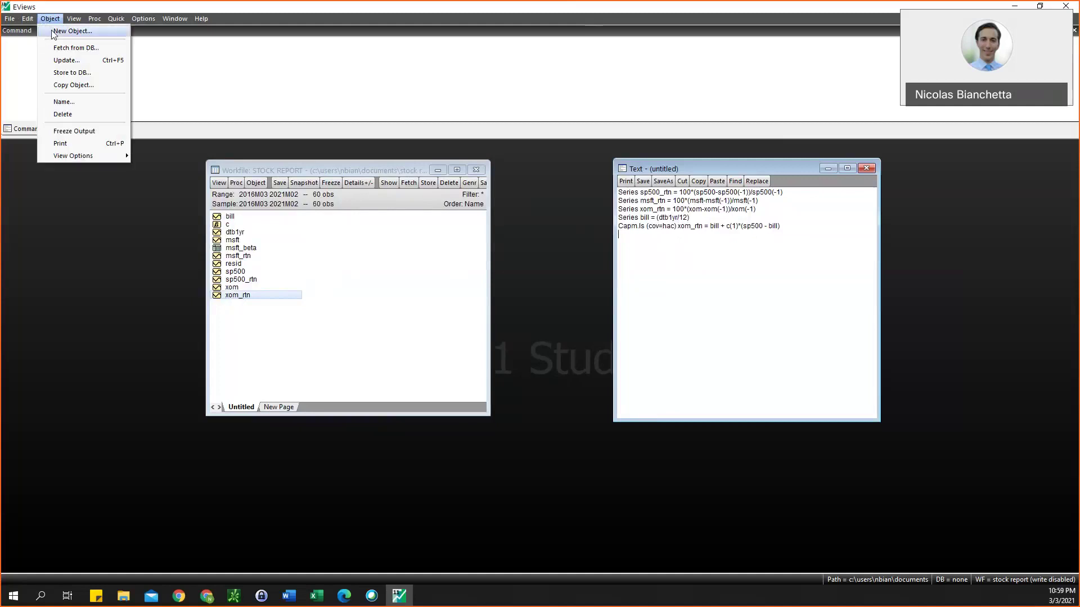
click(54, 32)
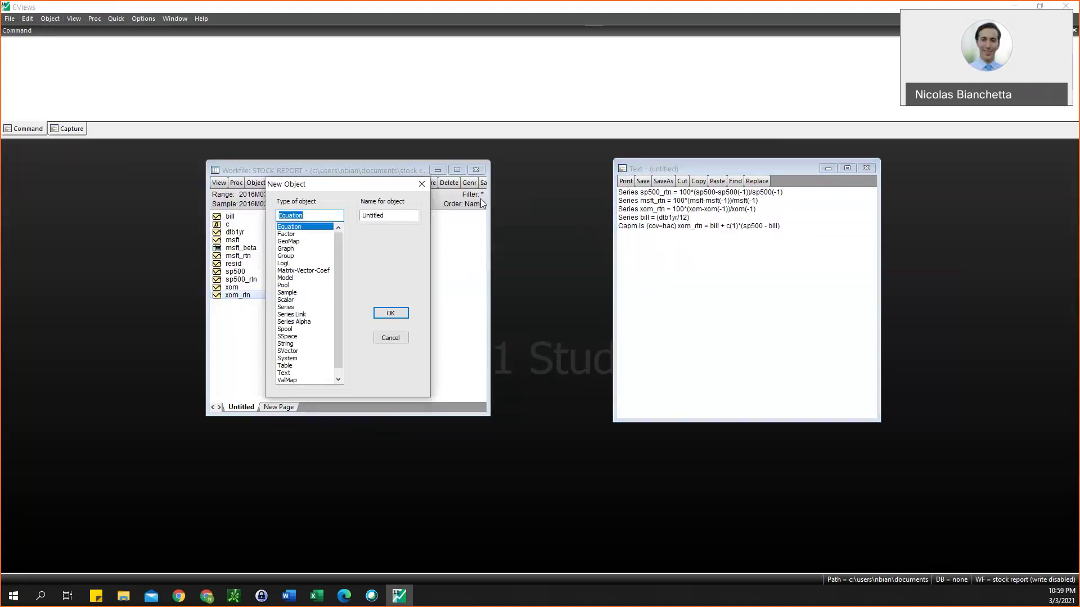
drag(329, 188, 482, 204)
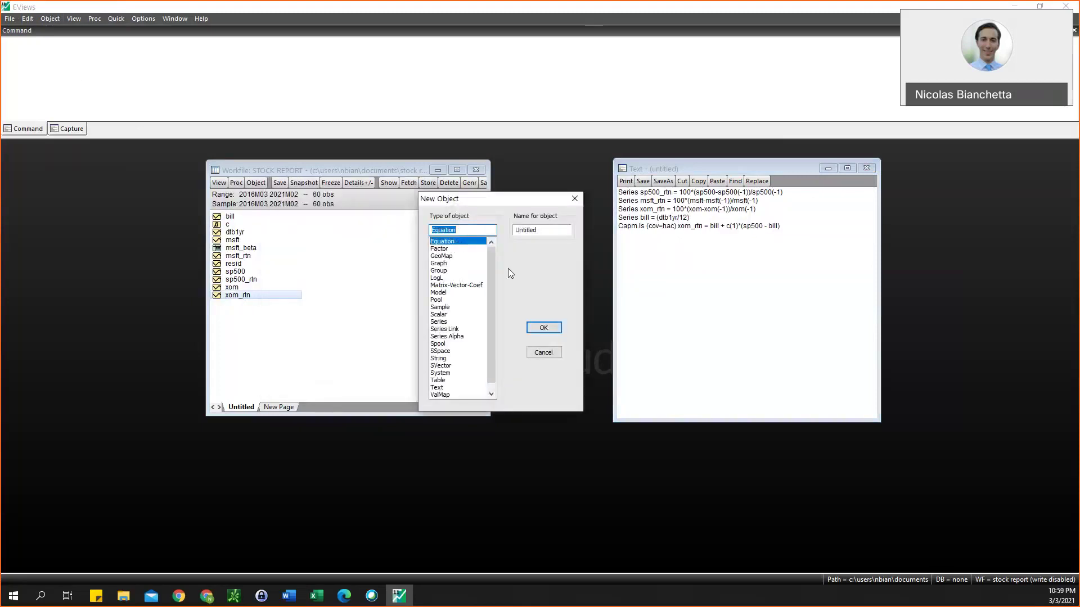
click(544, 327)
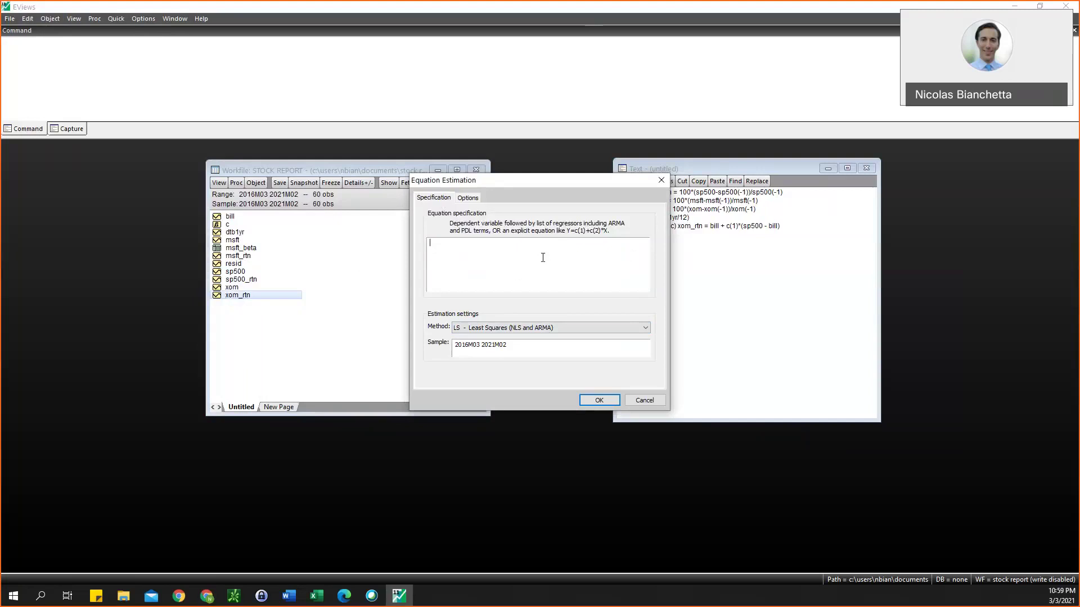
text(Capm.ls (cov=hac) xom_rtn = bill + c(1)*(sp500 - bill))
Step: Remove the "Capm.ls (cov=hac)" prefix so the equation specification starts with xom_rtn
click(483, 242)
key(ctrl+shift+Right)
key(ctrl+shift+Right)
key(ctrl+shift+Right)
key(ctrl+shift+Right)
key(ctrl+shift+Right)
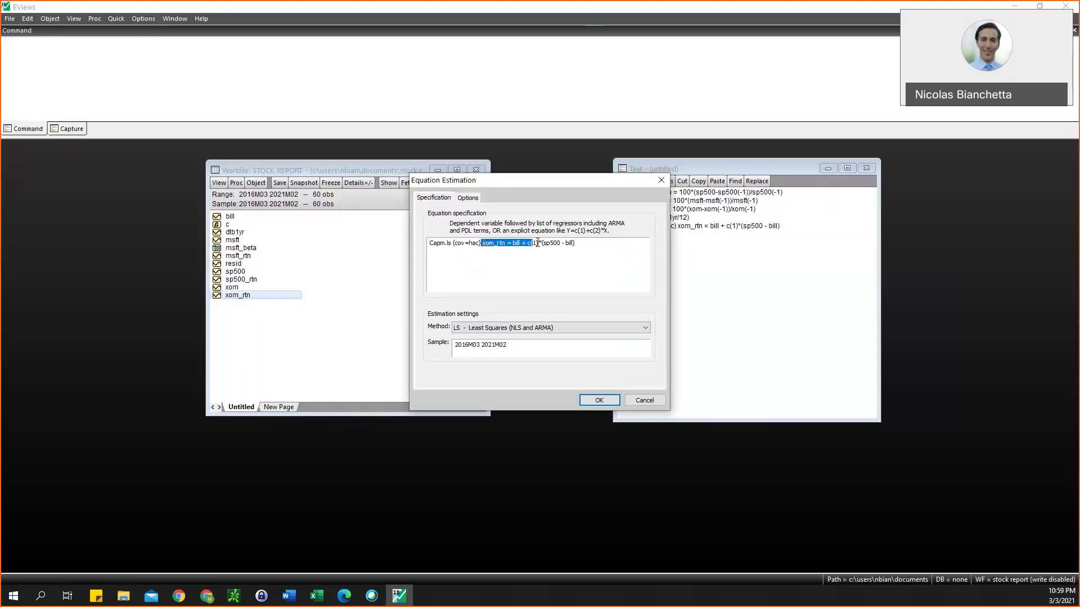
key(Left)
key(ctrl+shift+Left)
key(ctrl+shift+Left)
key(ctrl+shift+Left)
key(ctrl+shift+Left)
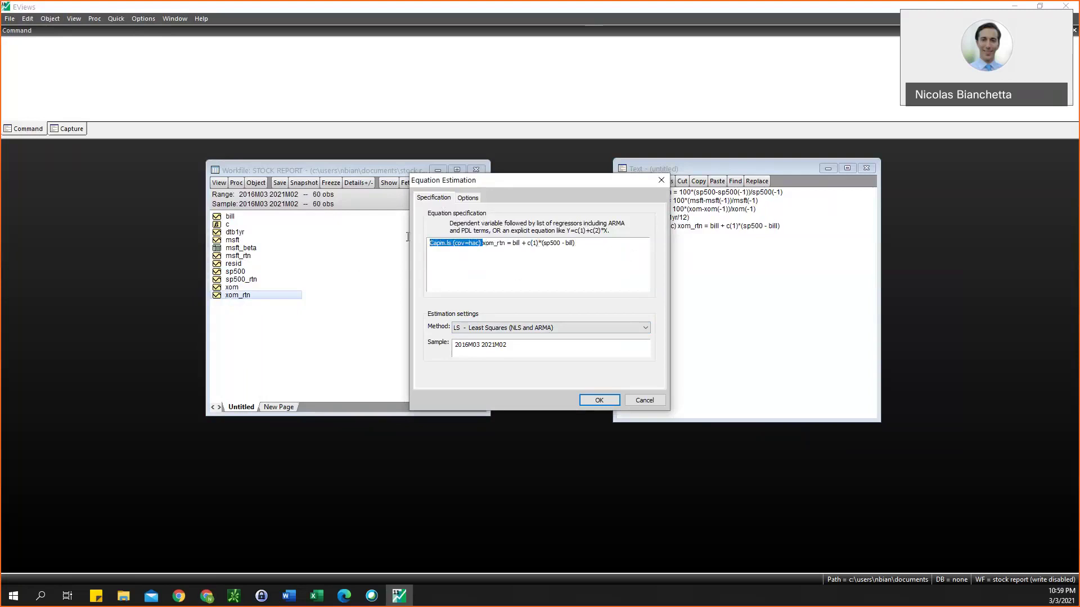
key(Delete)
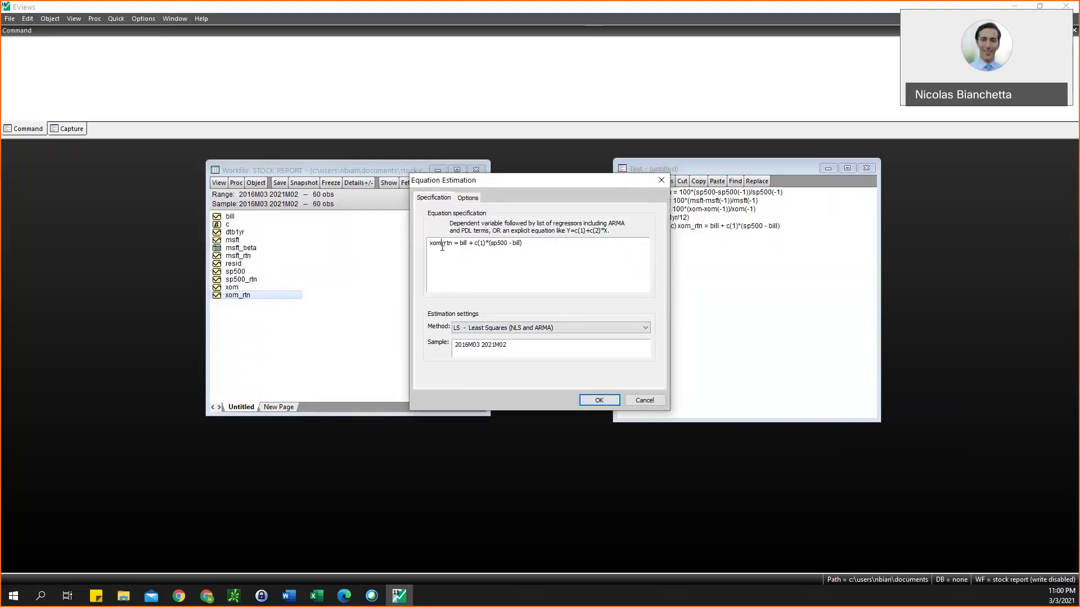
drag(442, 245, 431, 246)
click(447, 254)
Step: Set the coefficient covariance method to HAC (Newey-West) and estimate the equation
click(468, 197)
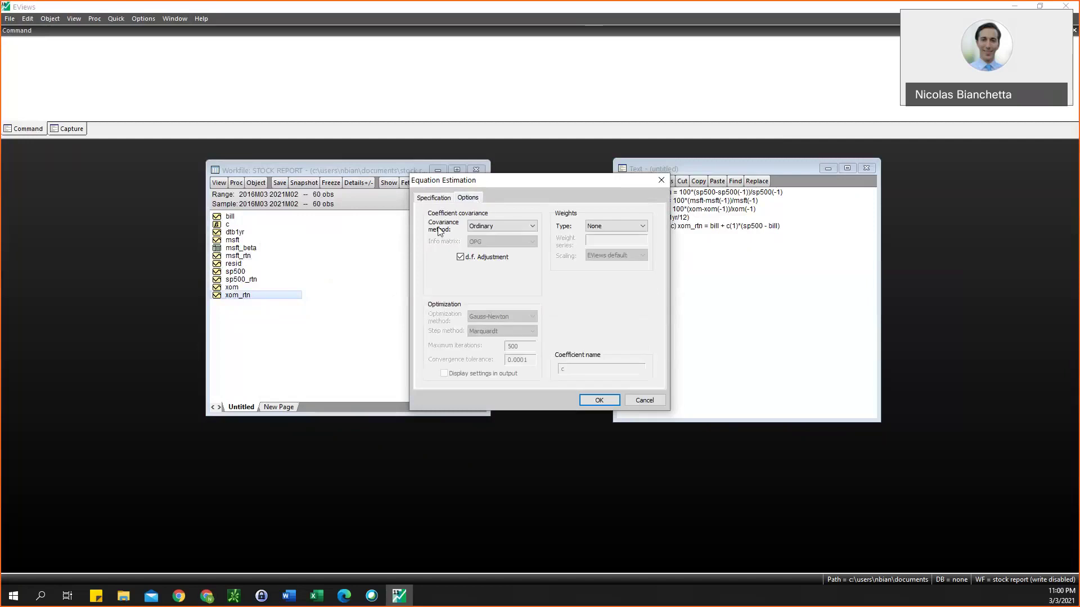
click(485, 228)
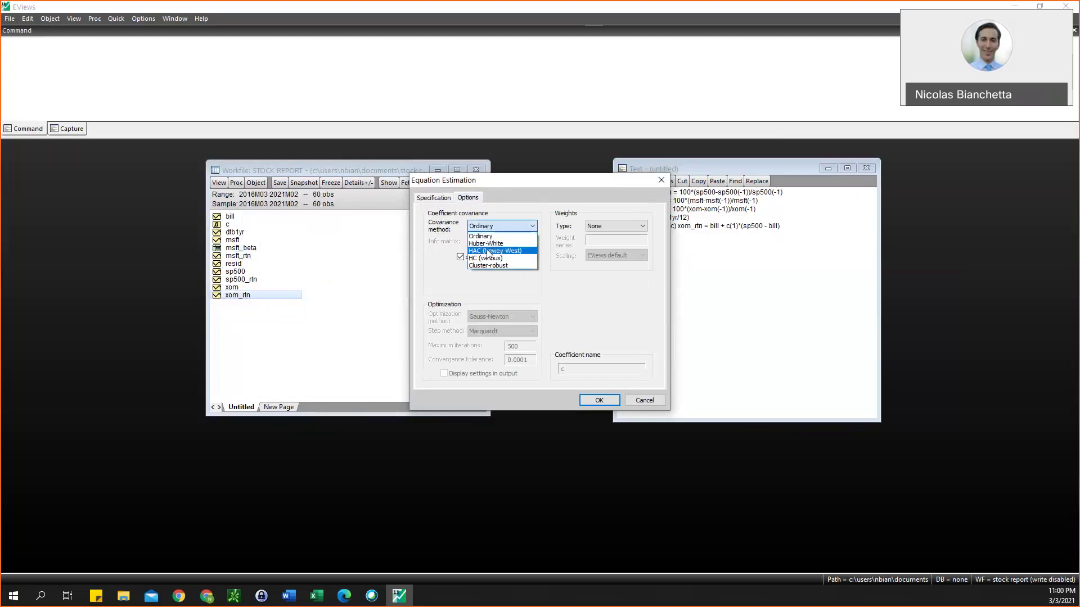
click(531, 254)
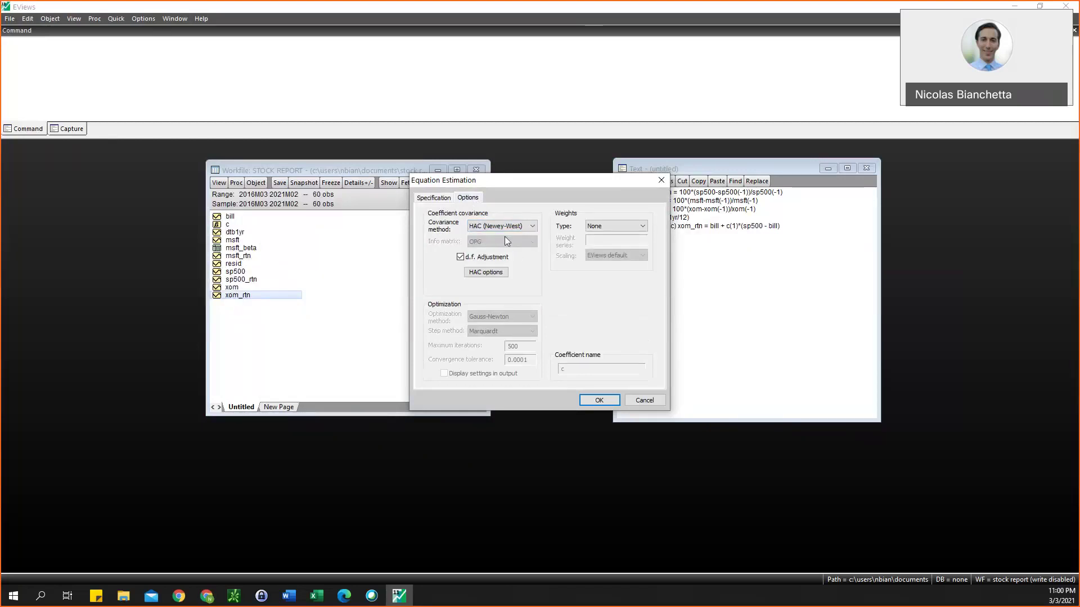
click(596, 400)
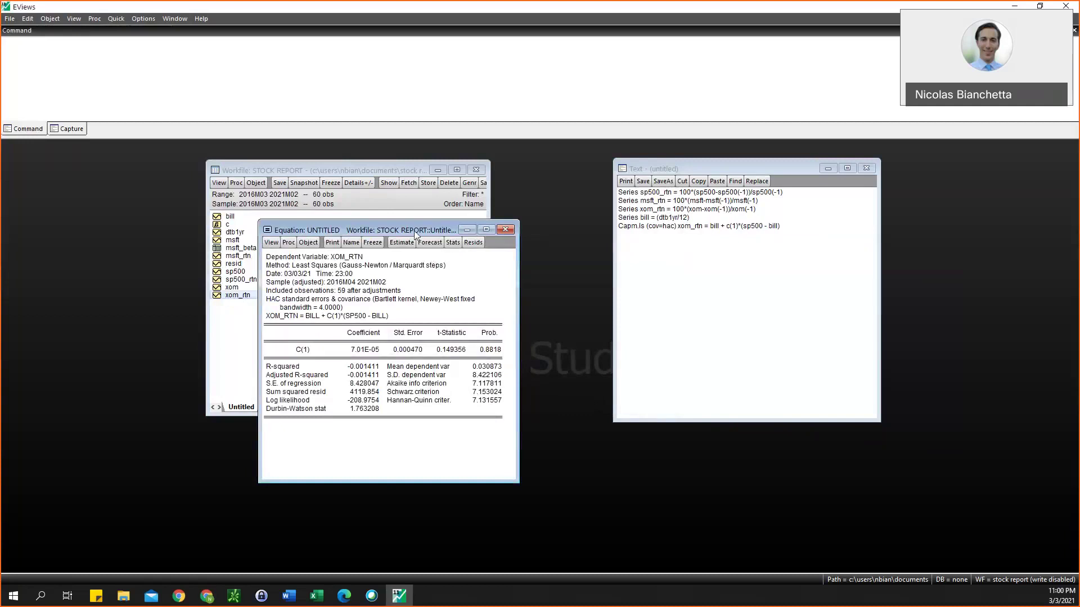
Step: Examine the C(1) coefficient and its probability in the XOM_RTN regression output
drag(394, 230, 423, 179)
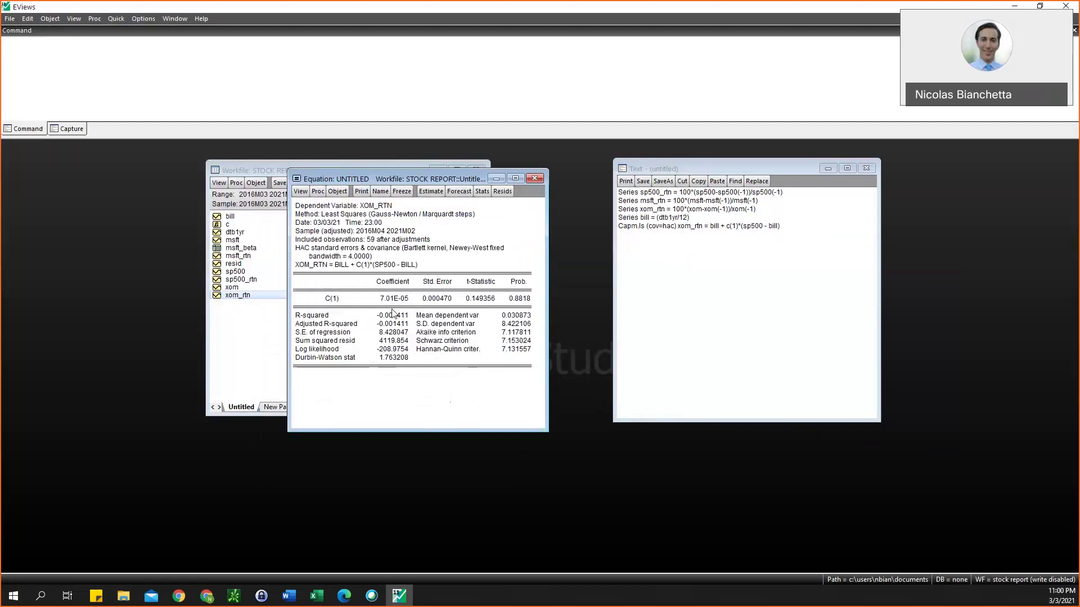
key(alt+Tab)
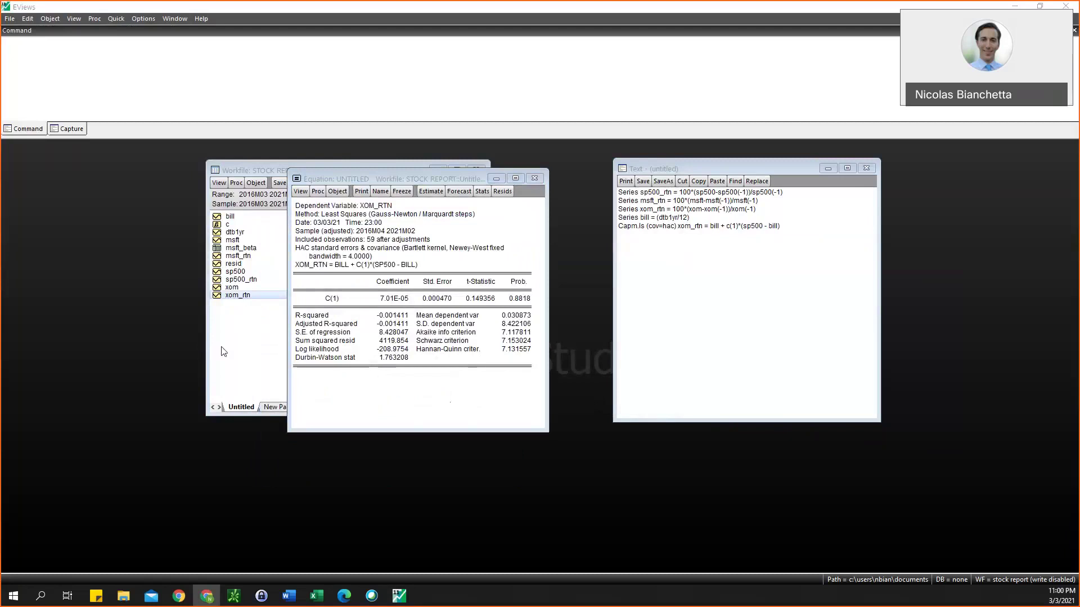
click(383, 300)
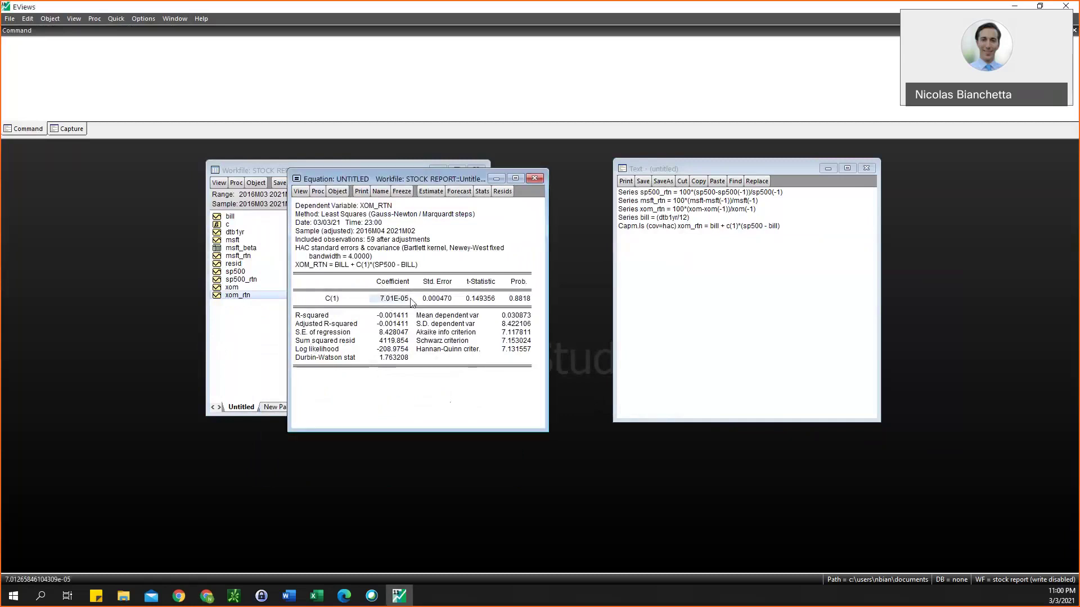
click(527, 302)
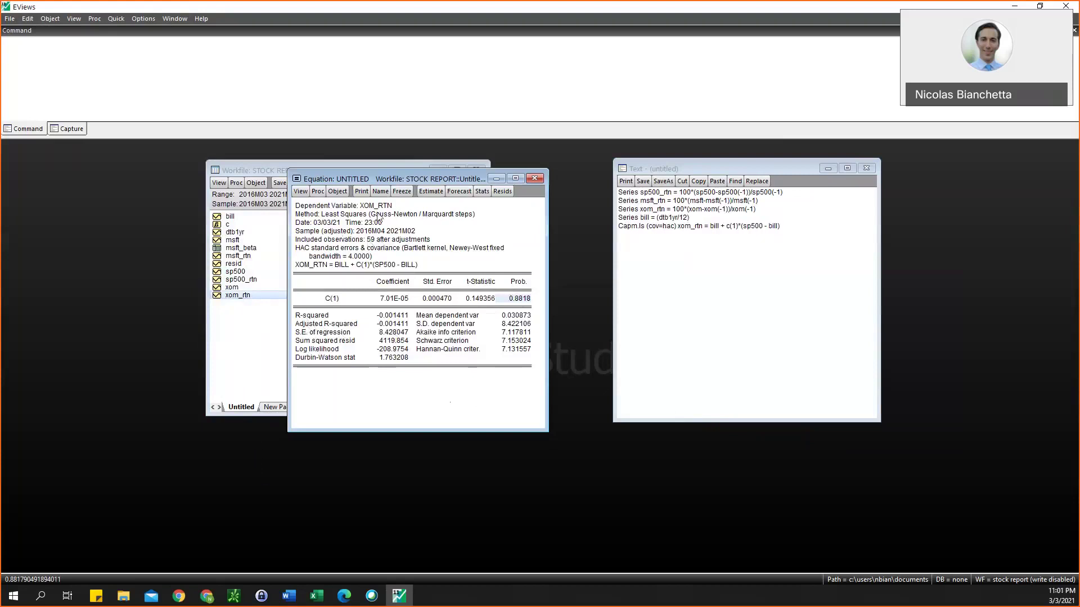
key(alt+Tab)
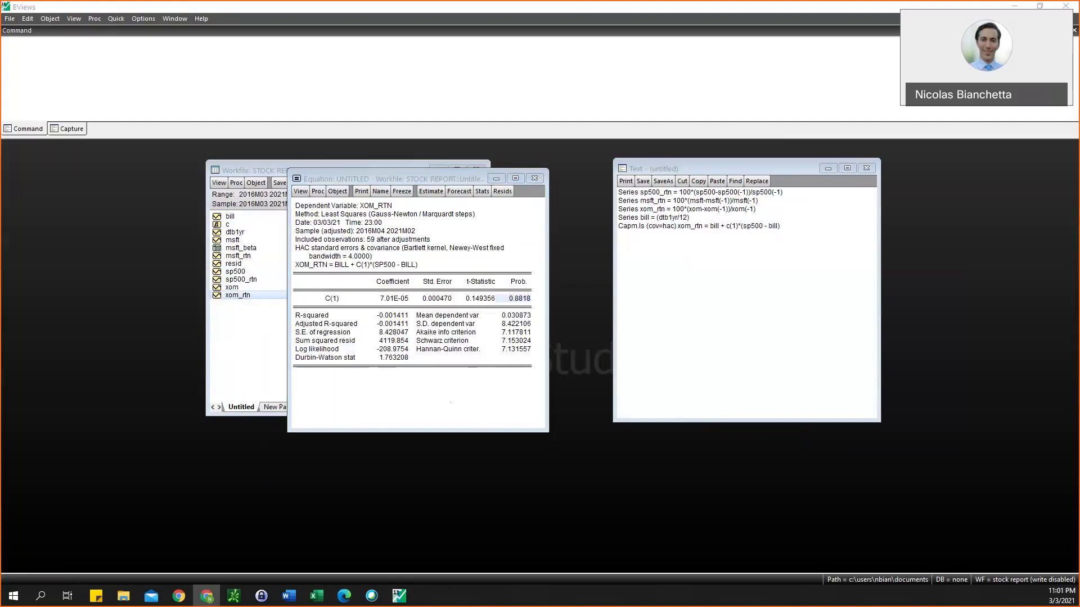
Step: Freeze the XOM_RTN regression output as a table, place it beside the equation window and enlarge it
click(402, 191)
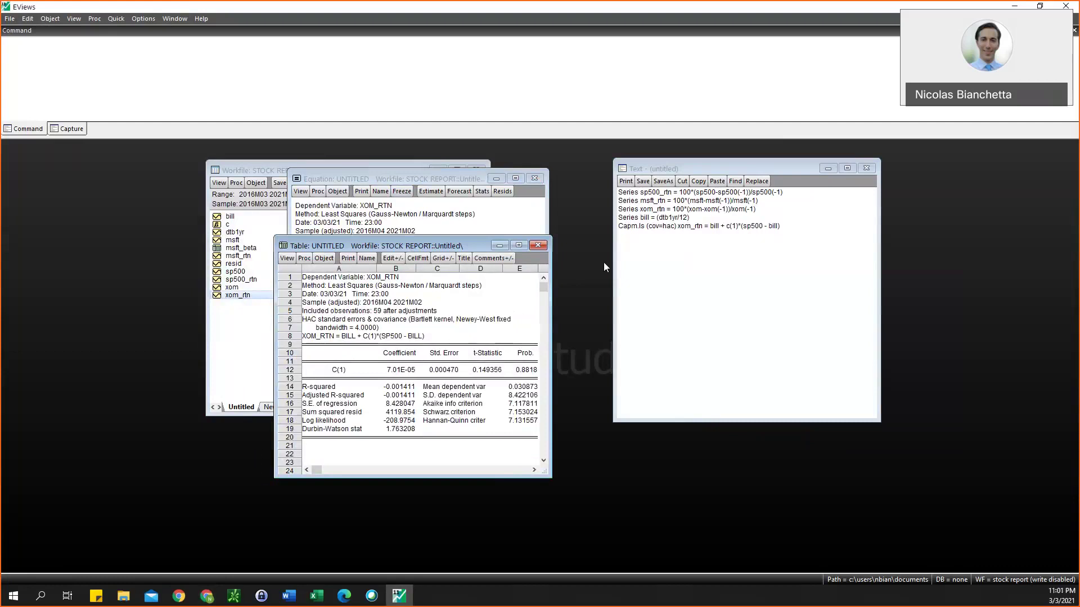
drag(393, 246, 714, 212)
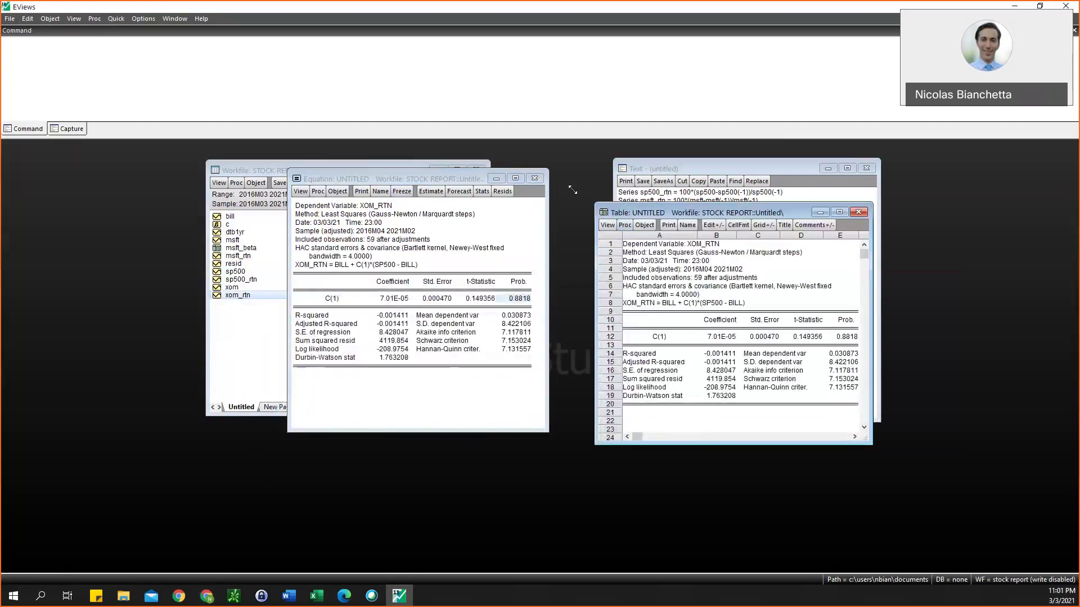
drag(572, 190, 556, 185)
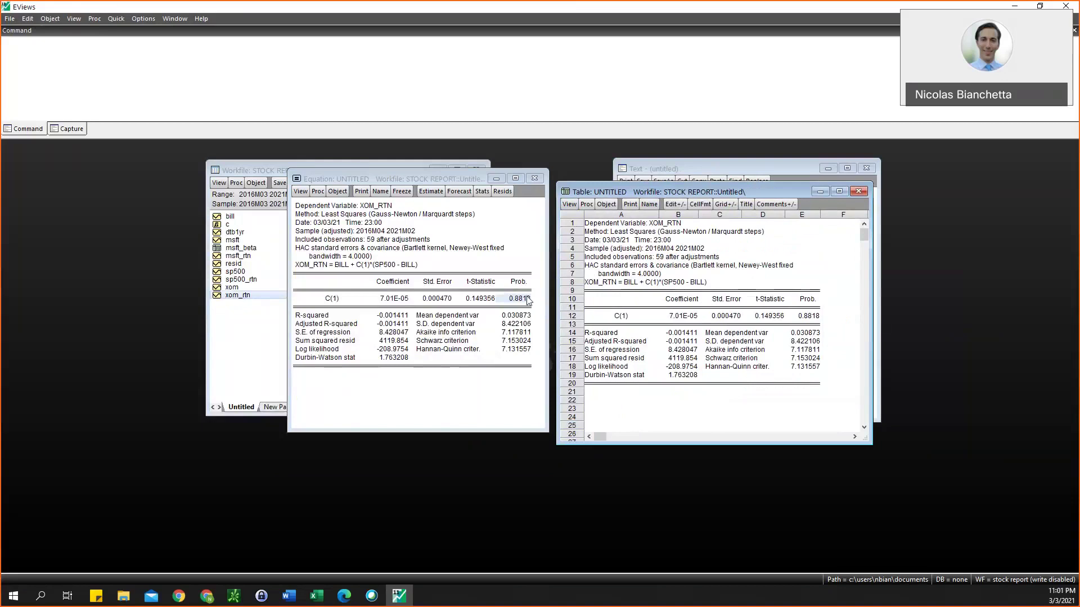
Step: Capture a screen snip of the frozen regression results table
key(super+shift+s)
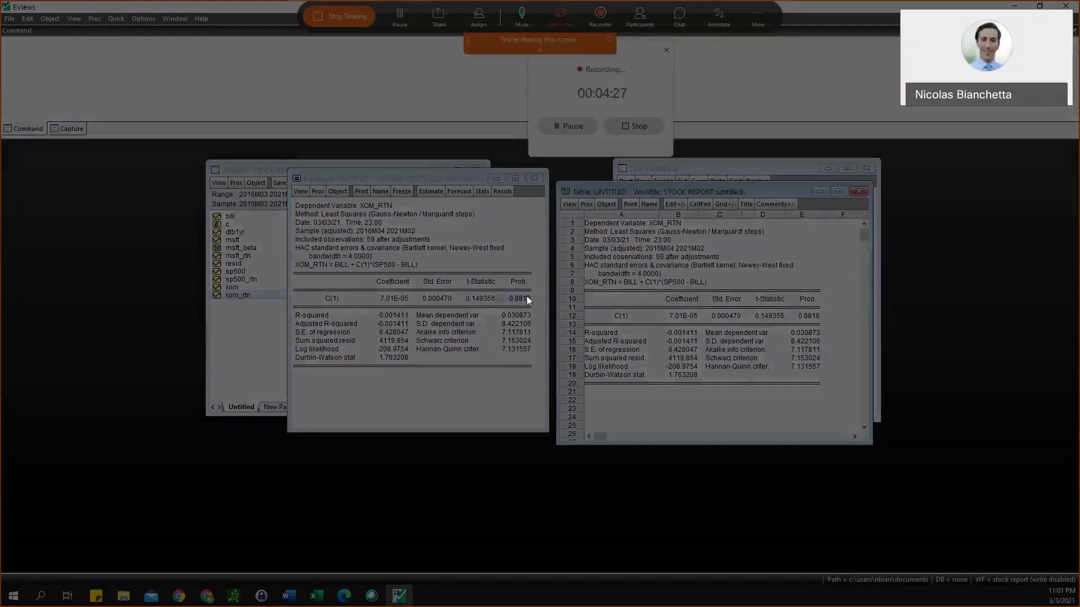
drag(585, 217, 834, 388)
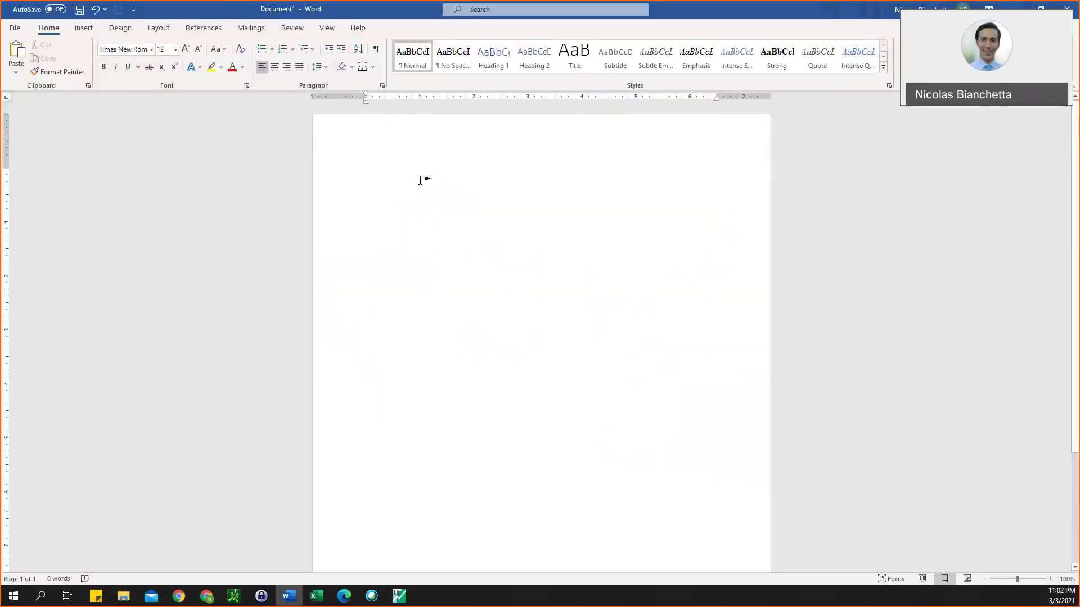
Step: Paste the snip of the XOM_RTN regression table into the Word document and switch back to EViews
key(ctrl+v)
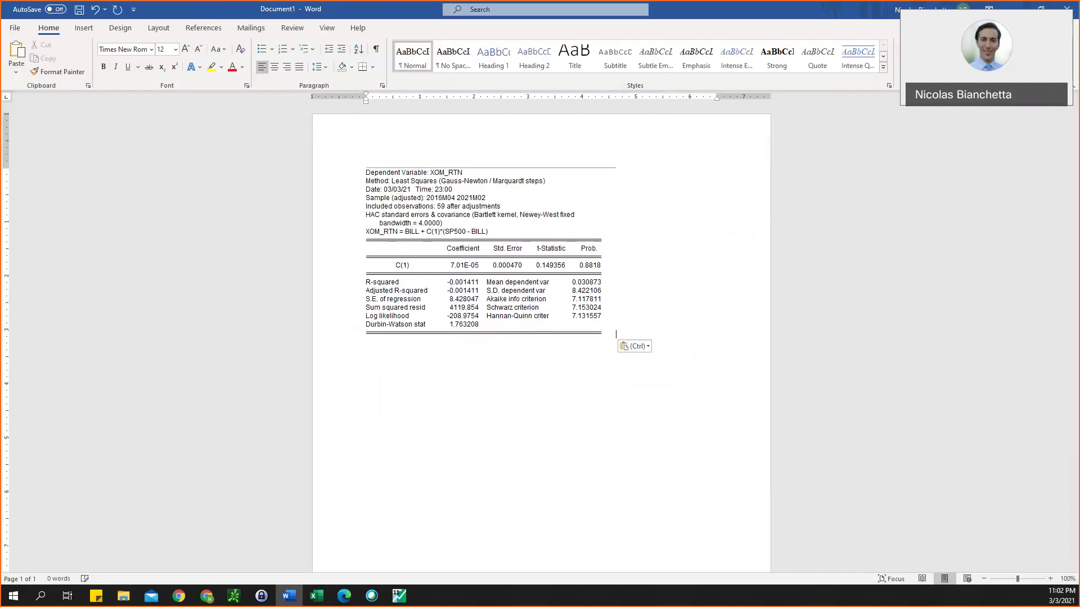
key(alt+Tab)
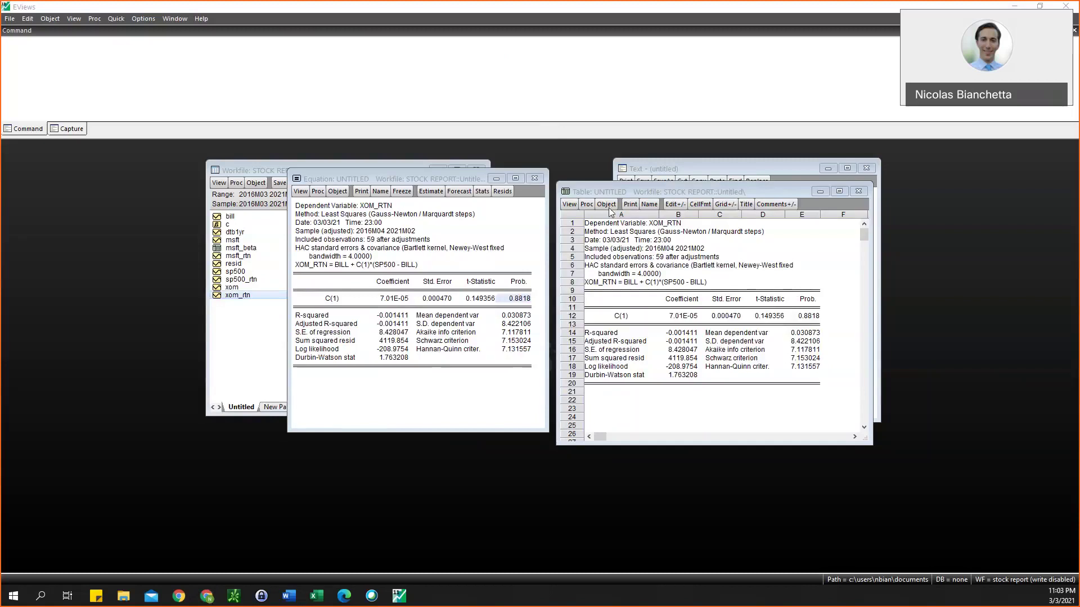
Step: Close the frozen XOM_RTN table, keeping it in the workfile under the name XOM_beta
click(856, 192)
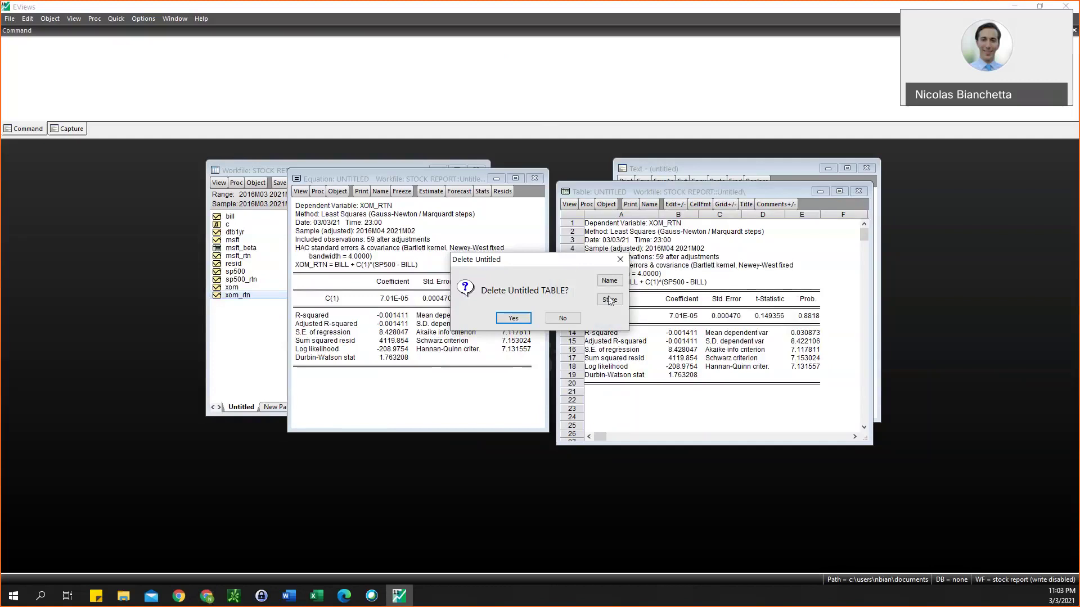
drag(534, 259, 640, 306)
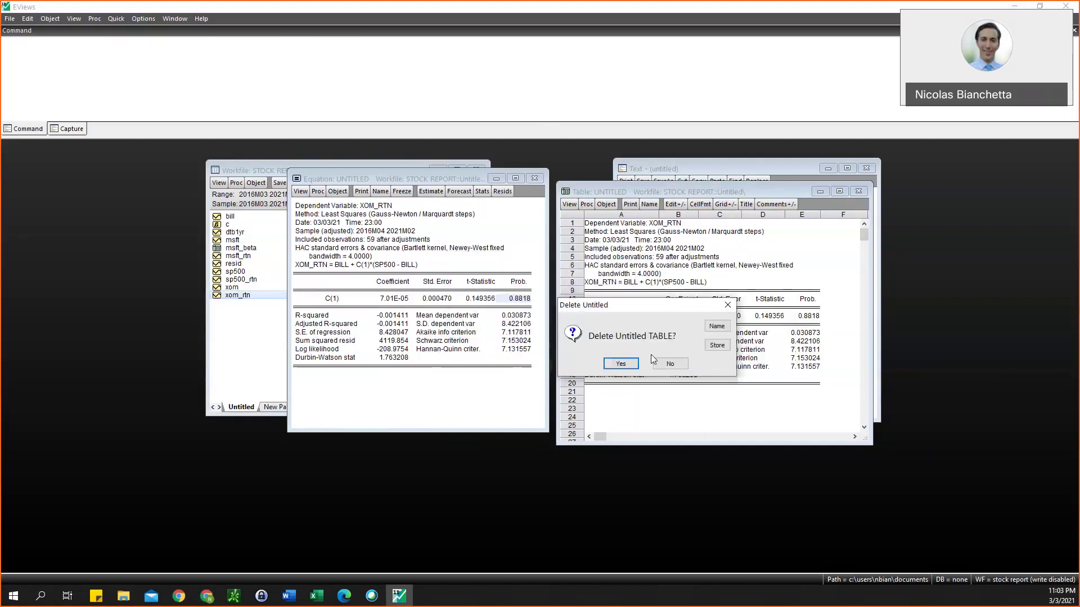
click(716, 326)
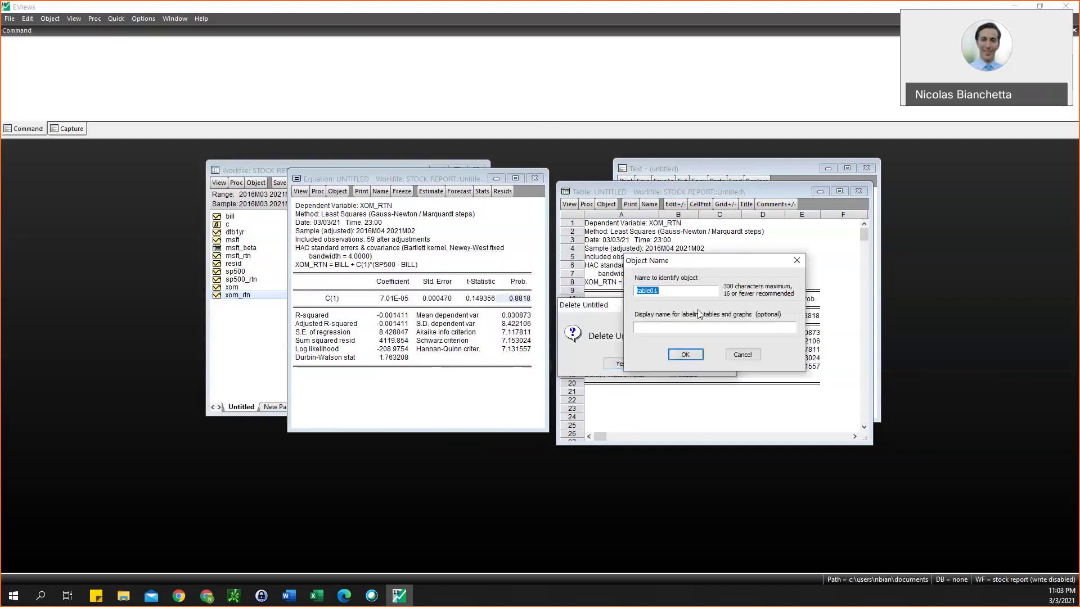
text(XOM_beta)
click(684, 356)
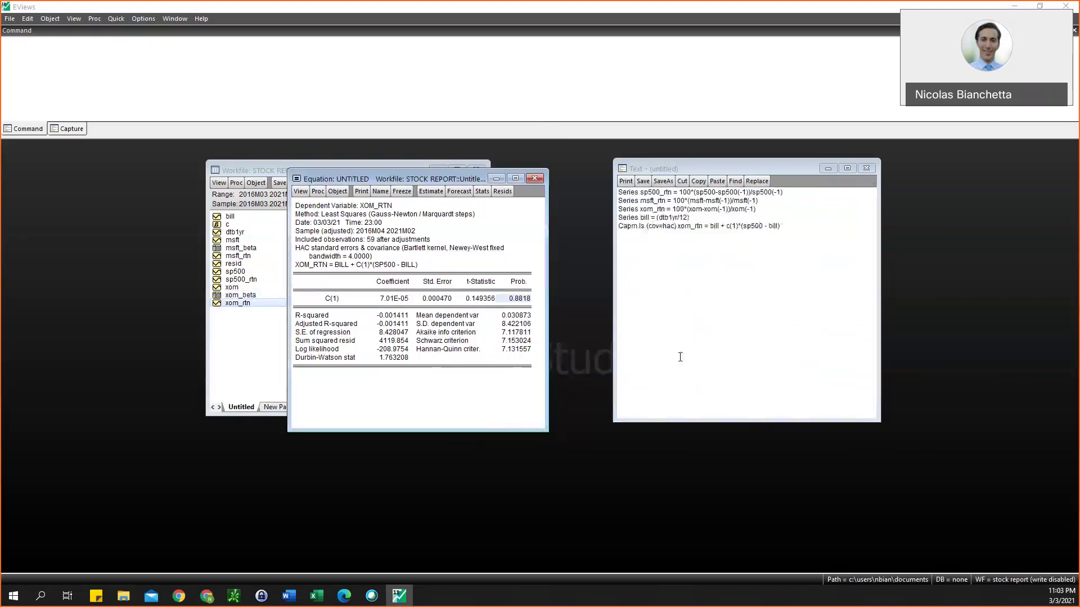
Step: Close the untitled XOM_RTN equation and delete it
click(257, 303)
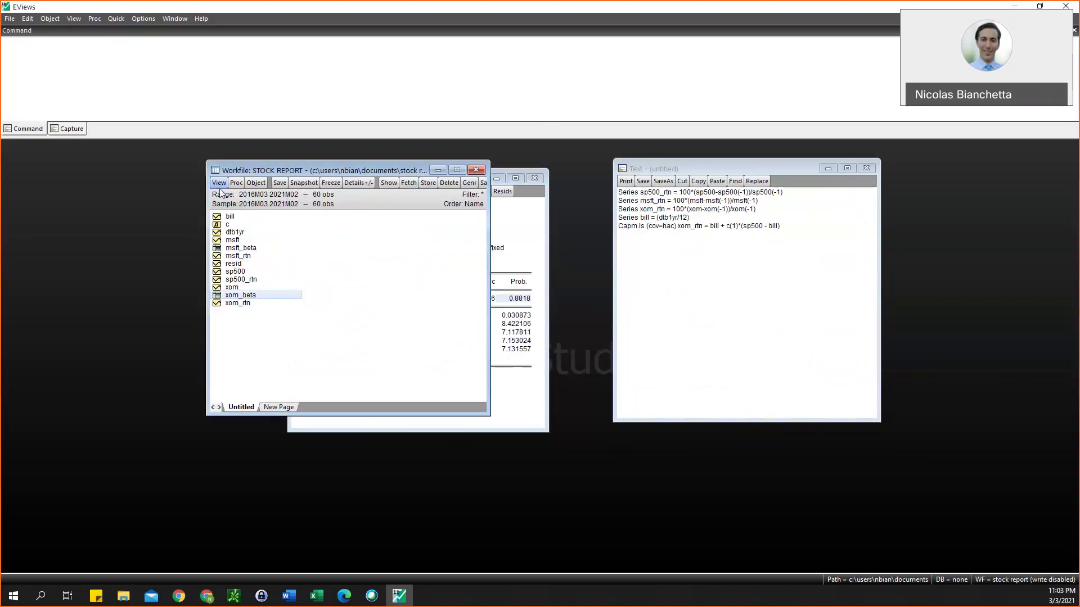
click(522, 385)
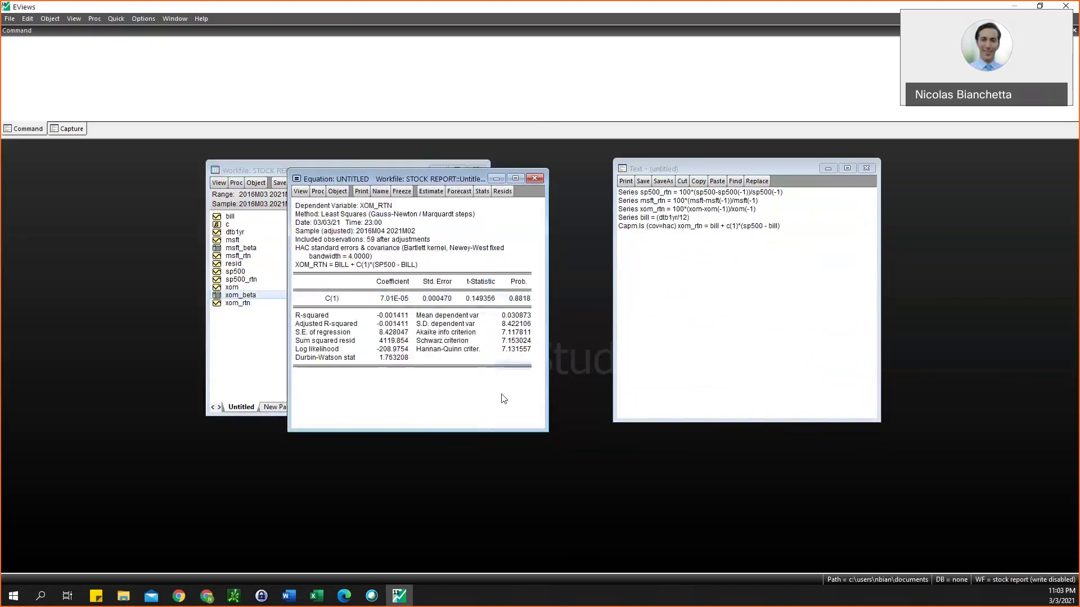
click(534, 179)
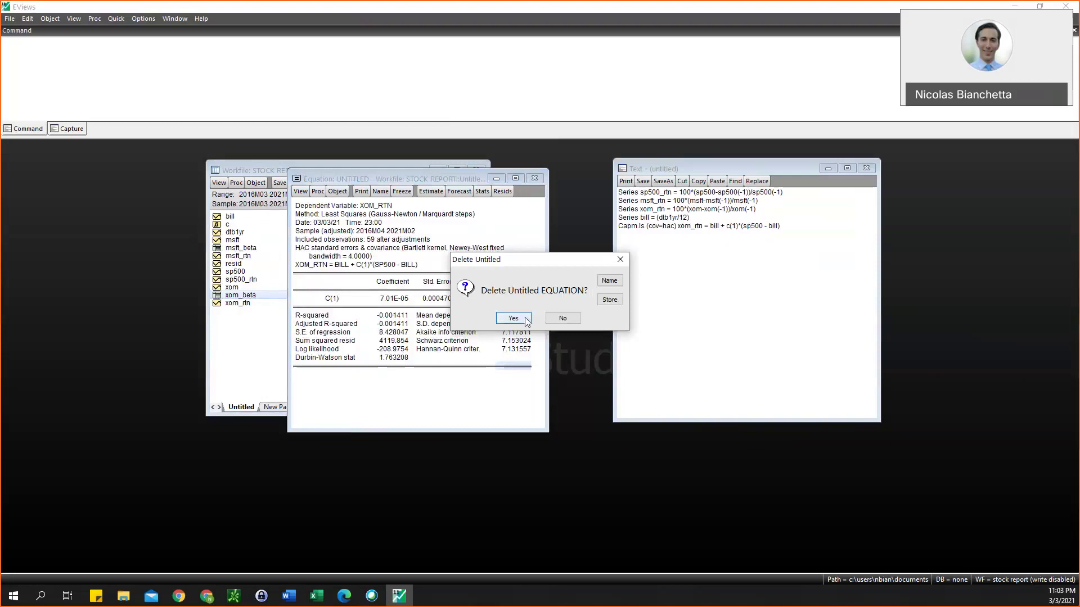
click(513, 318)
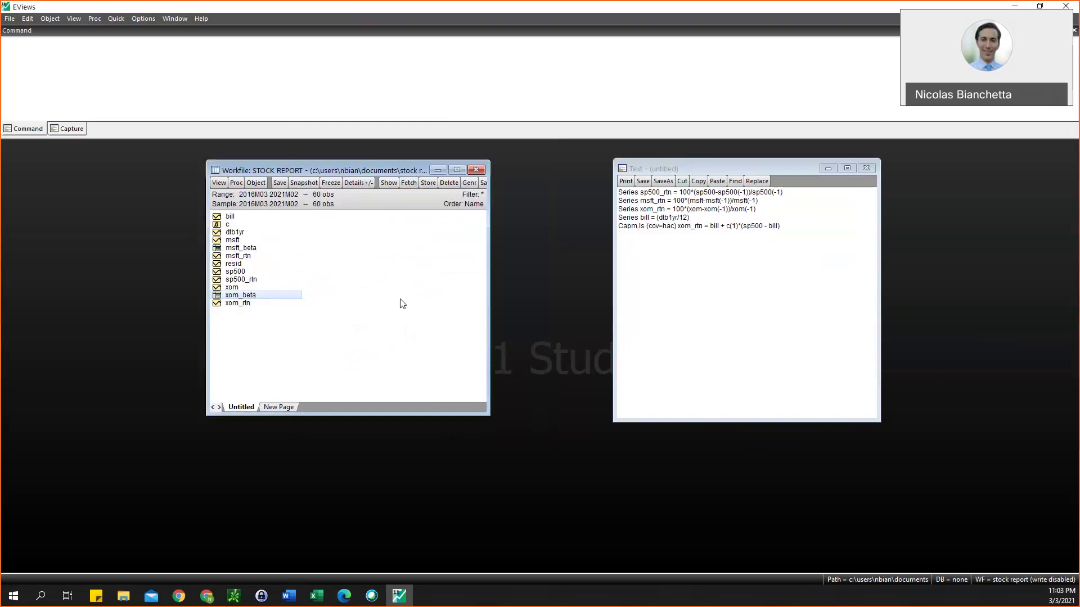
Step: Copy the Capm.ls (cov=hac) xom_rtn command line from the untitled text notes
click(237, 297)
drag(784, 229, 692, 235)
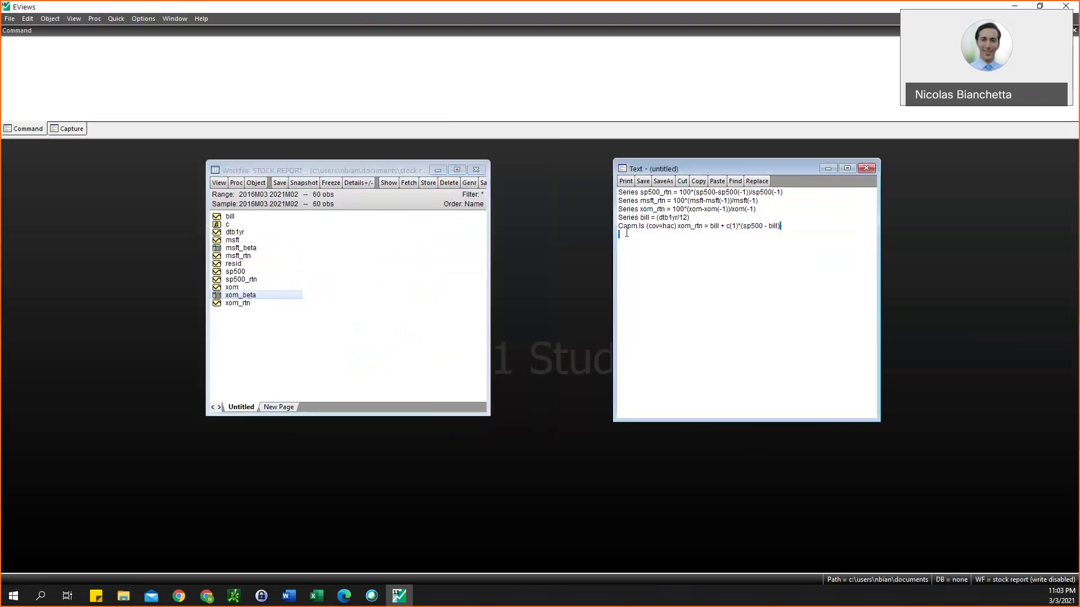
drag(626, 232, 620, 231)
key(ctrl+c)
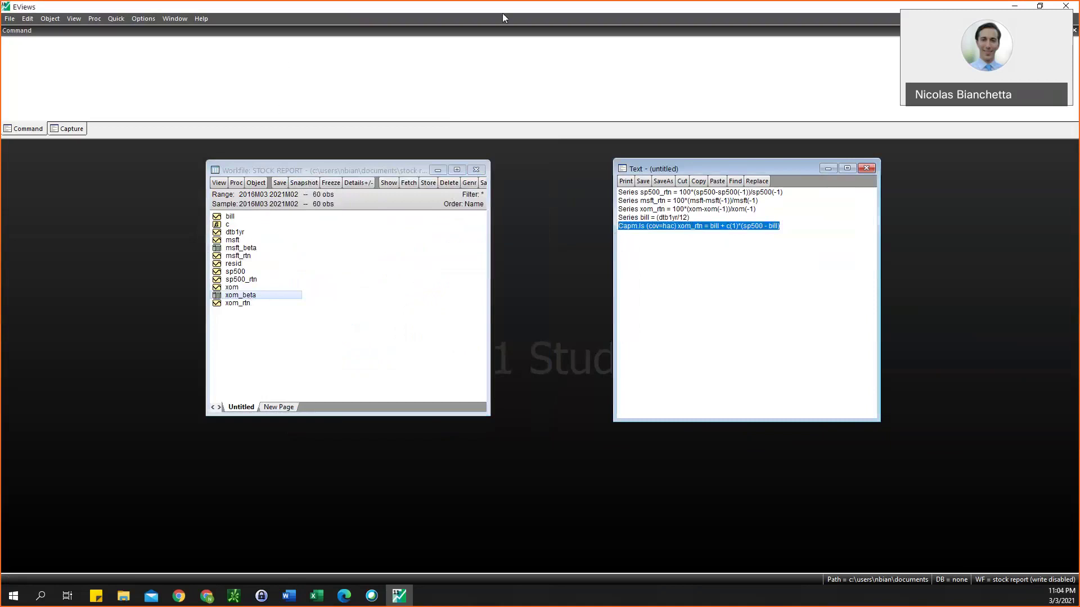
key(alt+Tab)
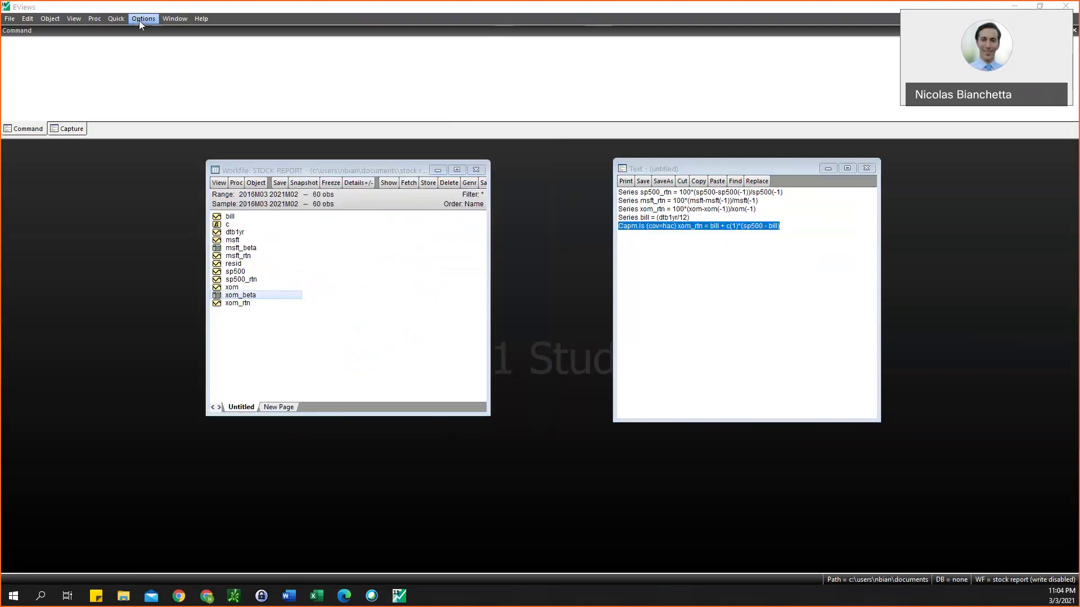
Step: Create a new equation object from the copied line, edited to the specification msft_rtn = bill + c(1)*(sp500 - bill)
click(50, 19)
click(62, 30)
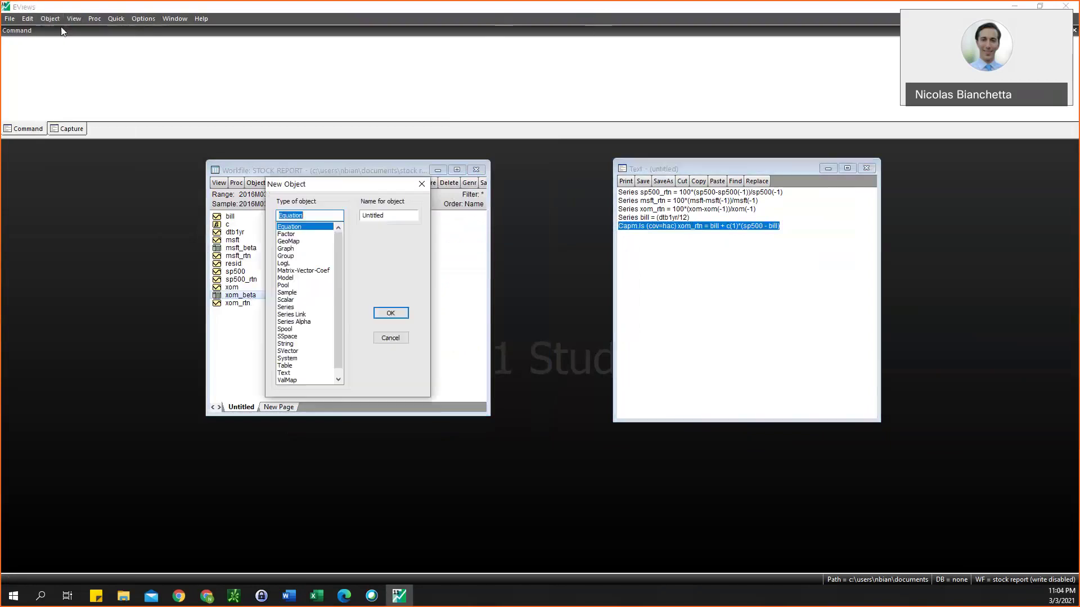
click(391, 313)
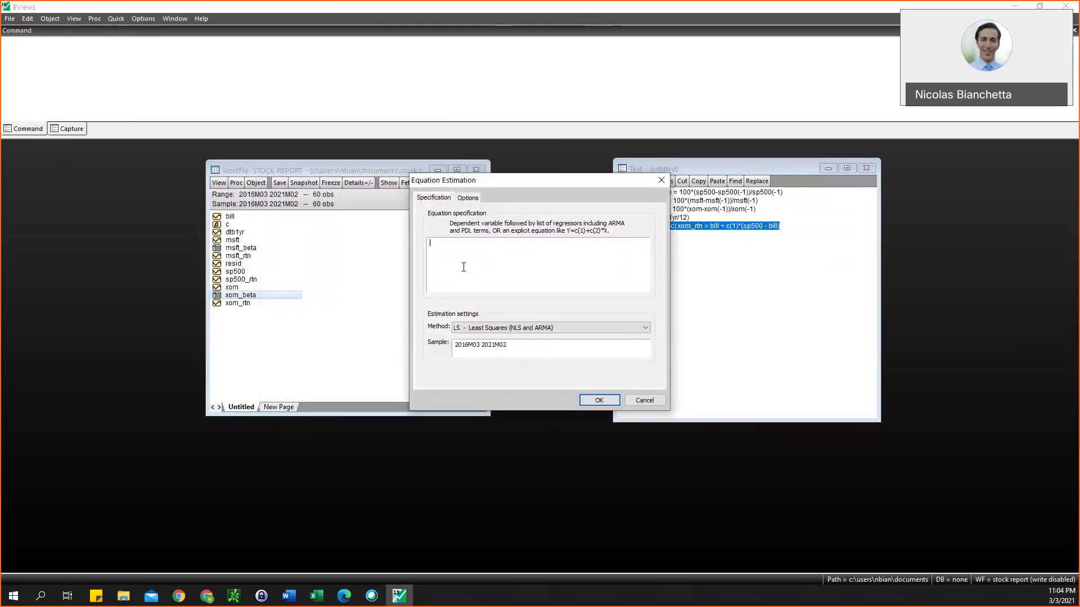
key(ctrl+v)
drag(482, 243, 426, 243)
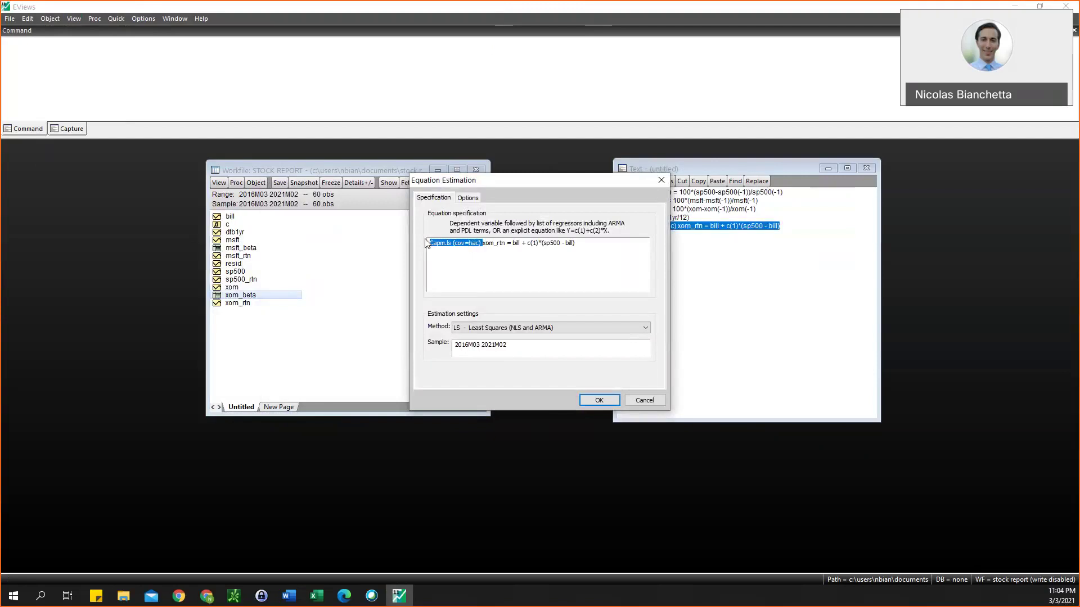
key(BackSpace)
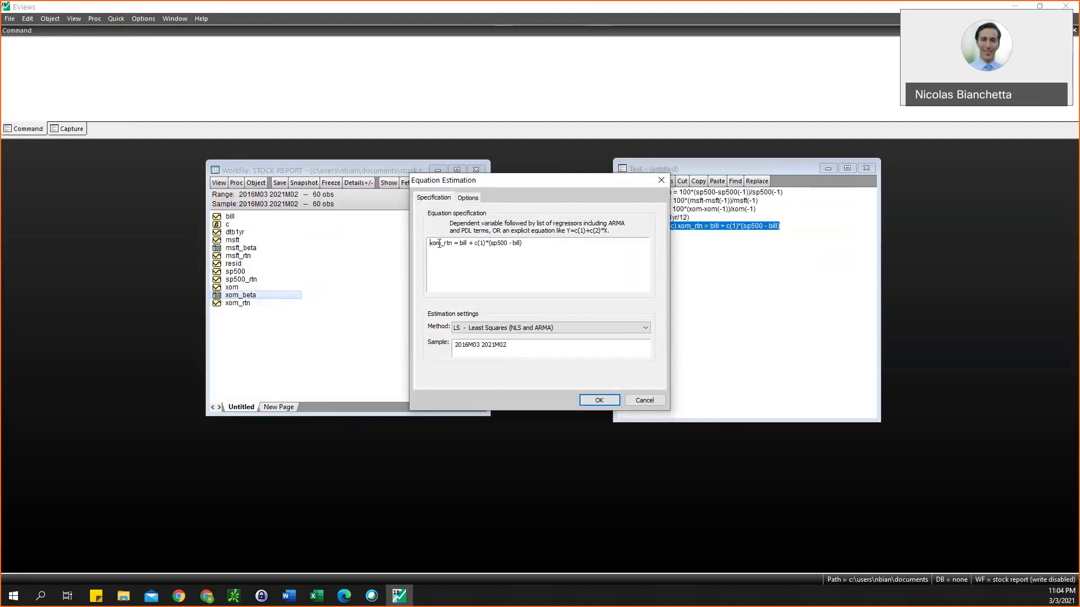
key(Delete)
key(Delete)
key(Delete)
key(Delete)
text(msft)
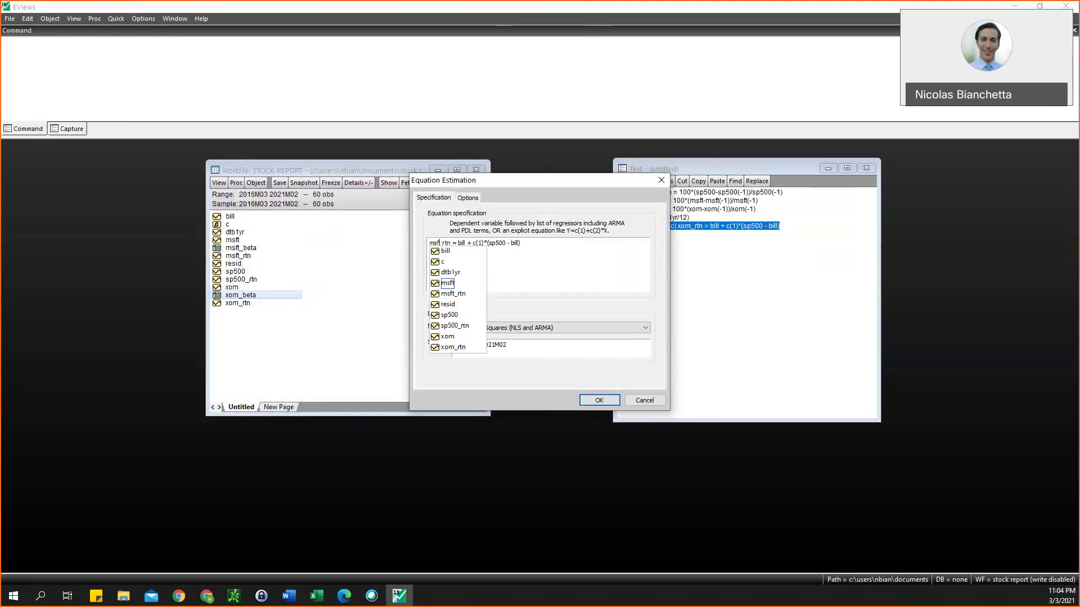
key(End)
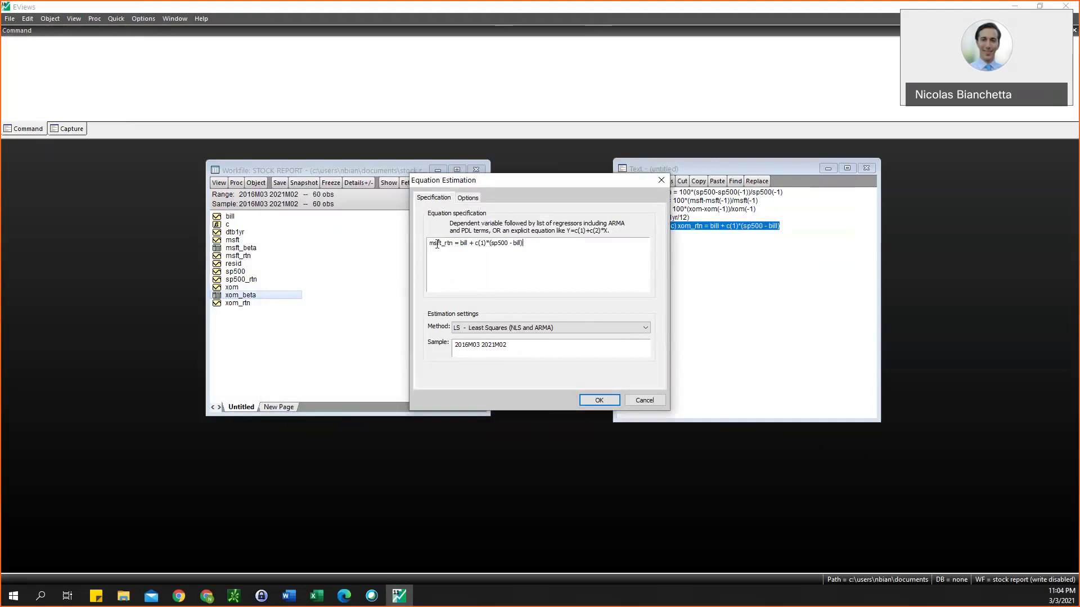
Step: Set the covariance method of the msft_rtn equation to HAC (Newey-West) and estimate it
click(469, 199)
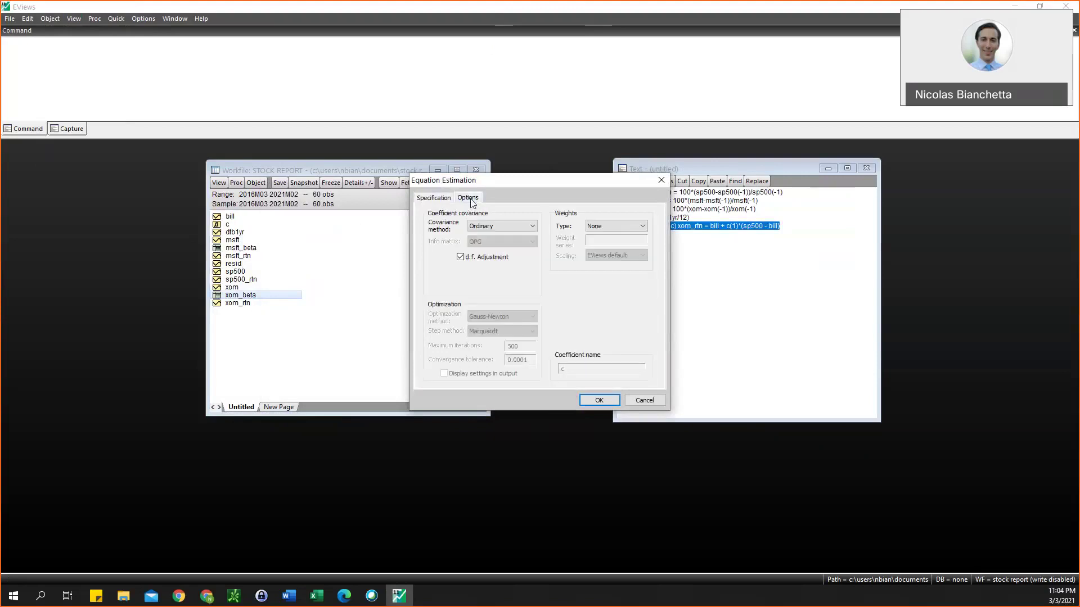
click(482, 226)
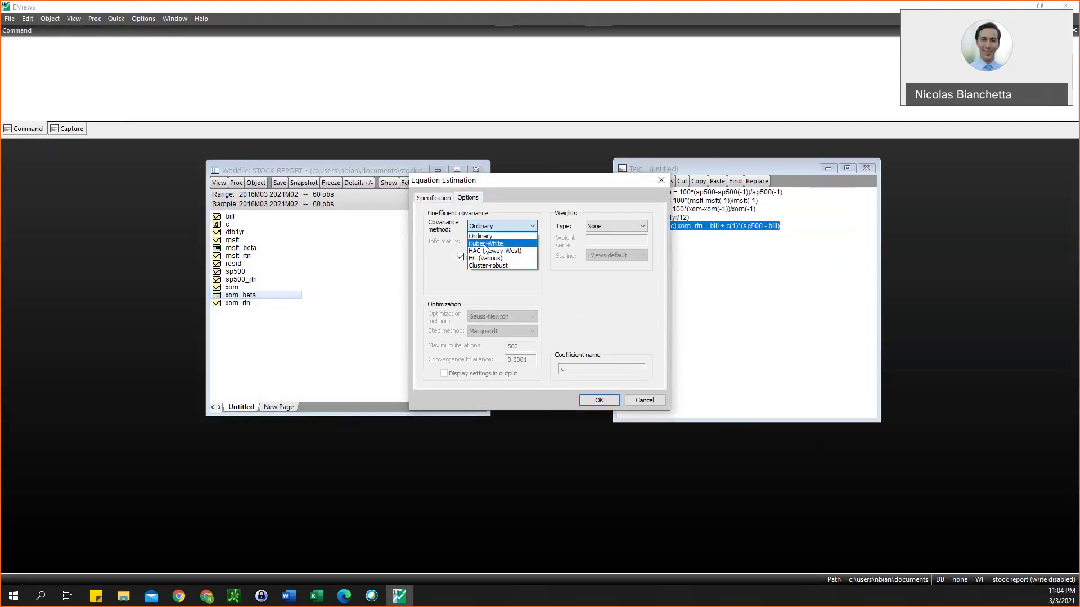
click(485, 251)
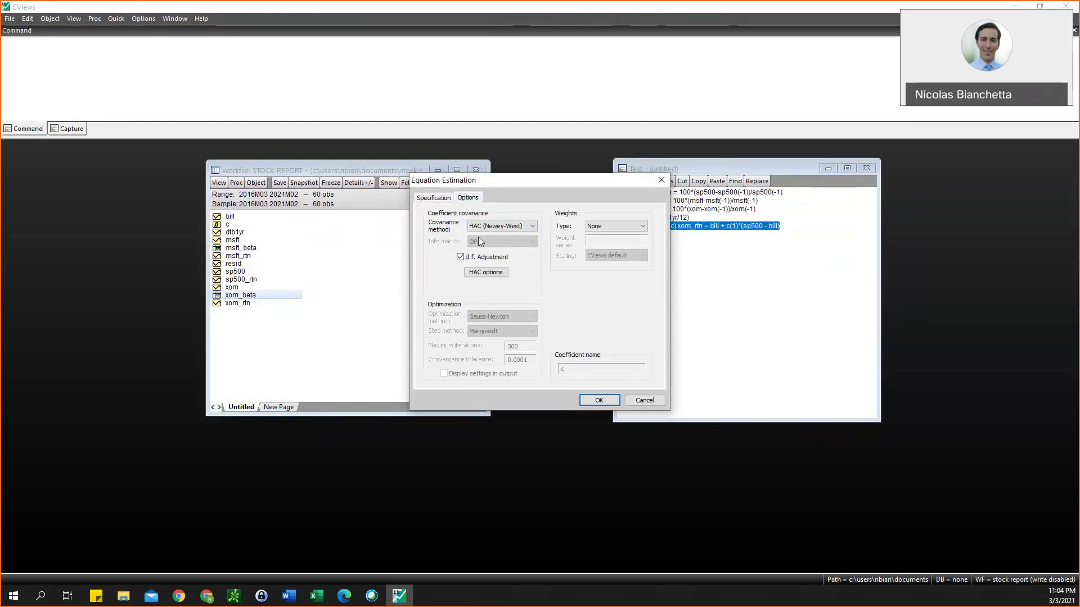
click(598, 400)
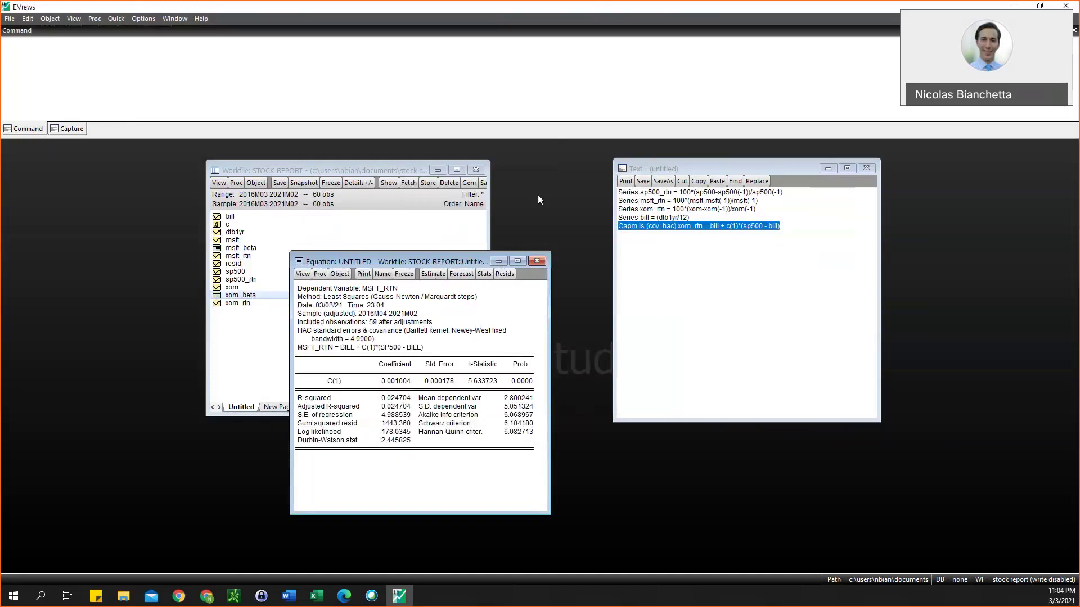
Step: Move the MSFT_RTN equation window clear of the workfile list and examine its C(1) coefficient and fit statistics
drag(394, 261, 512, 181)
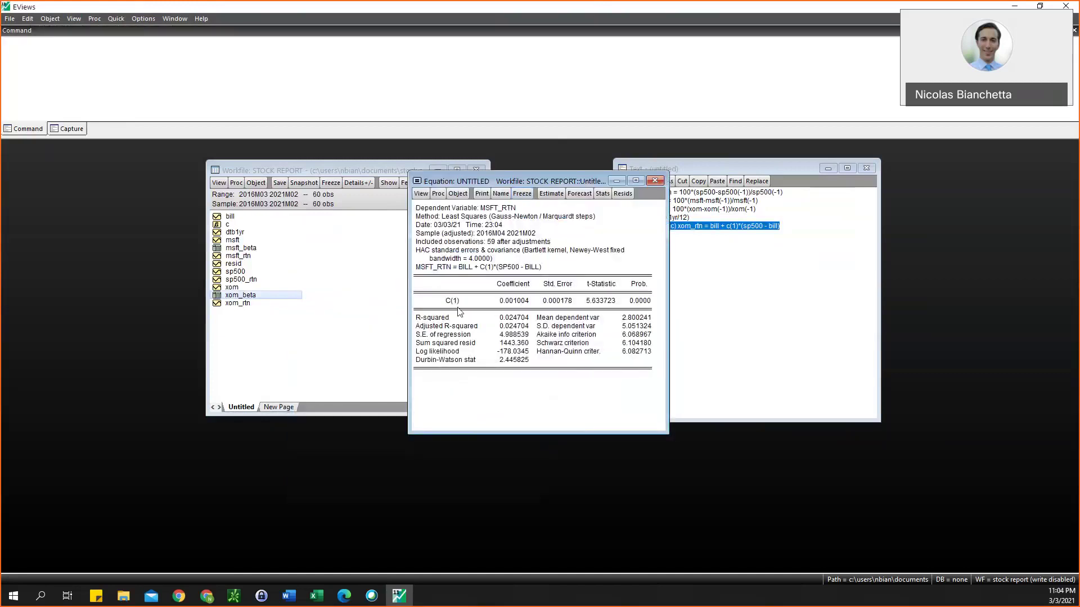
click(505, 302)
click(529, 331)
click(488, 369)
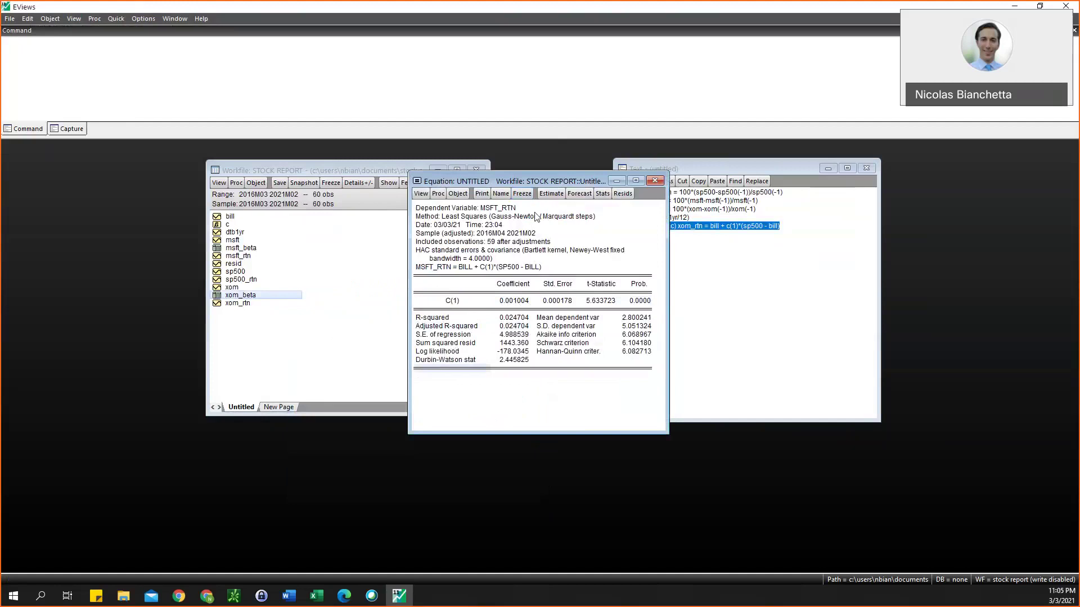
Step: Freeze the MSFT_RTN regression output as a table and capture a screen snip of its results
click(523, 194)
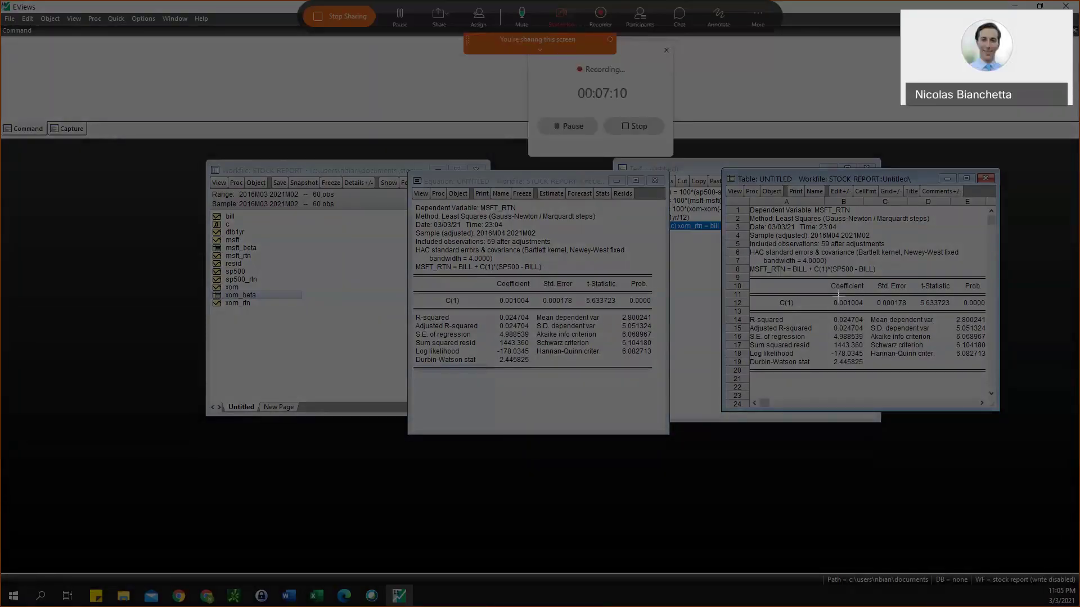
drag(749, 206, 997, 380)
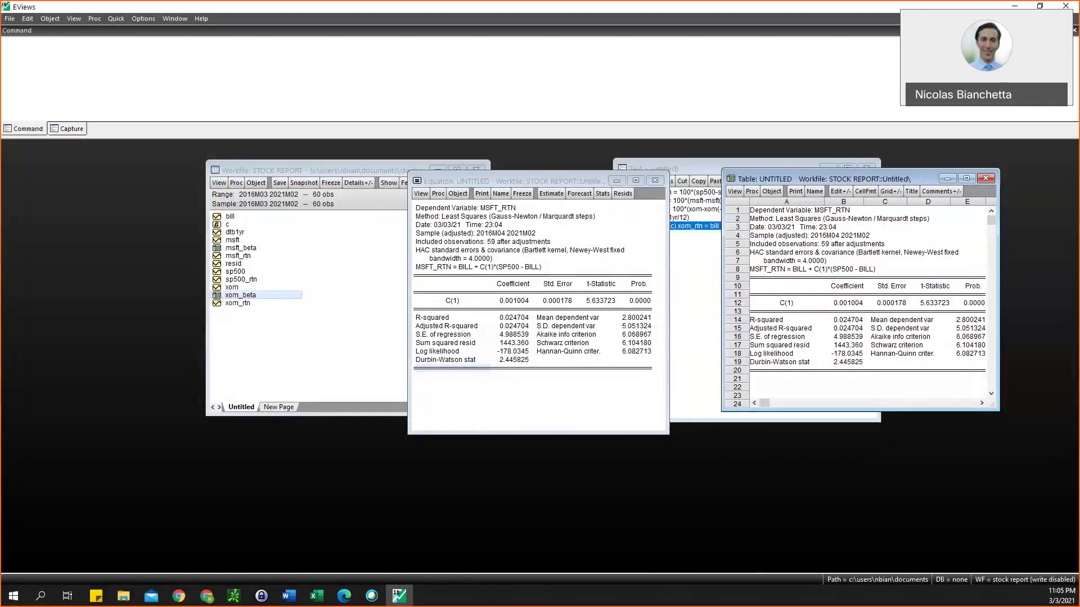
Step: Paste the MSFT_RTN snip below the XOM_RTN table in the Word document and return to EViews
key(alt+Tab)
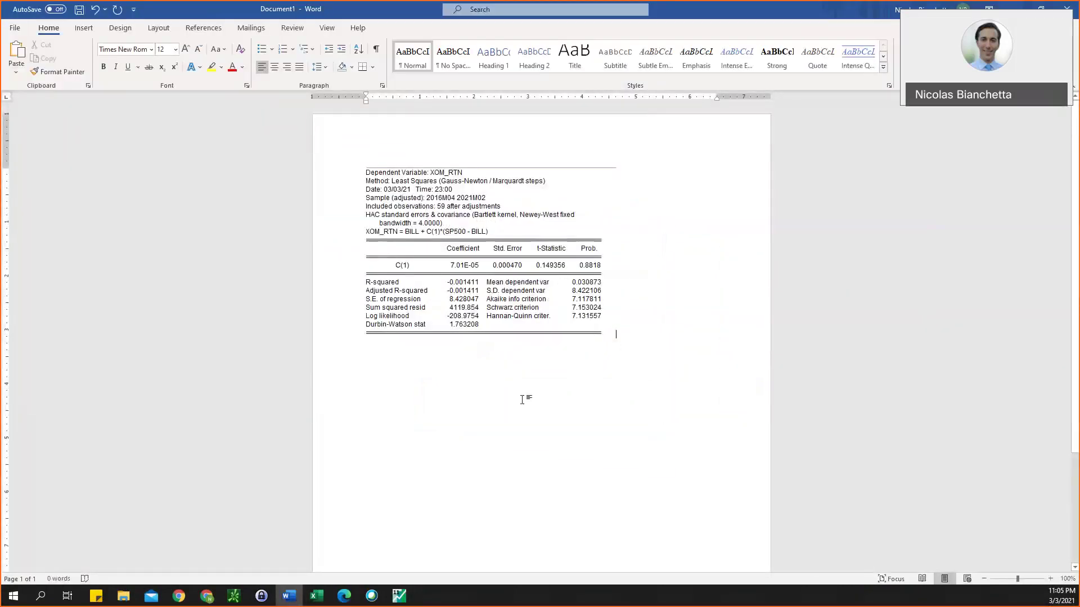
key(ctrl+v)
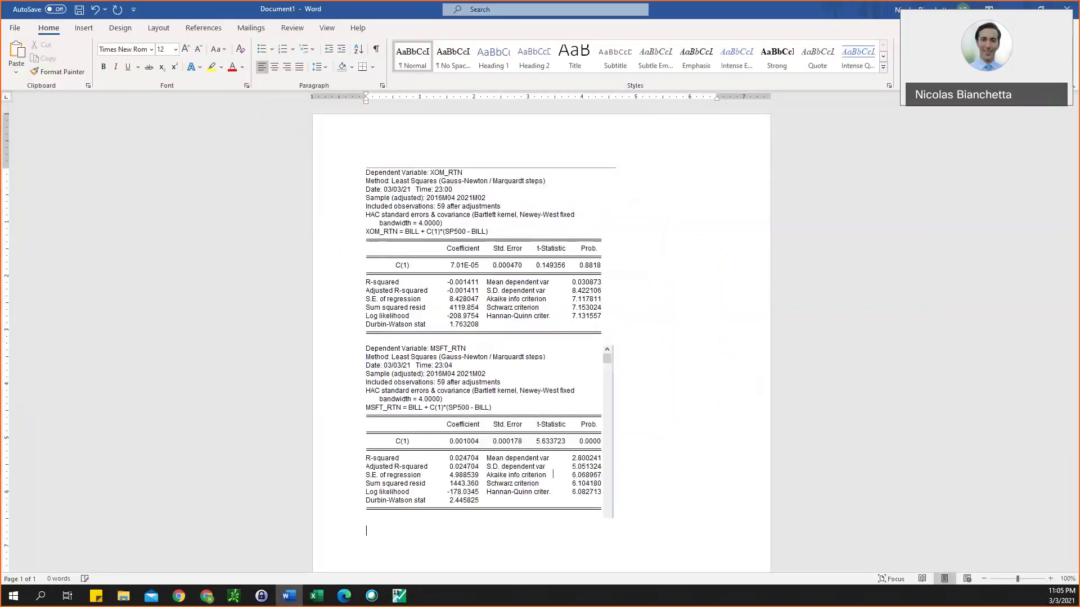
key(alt+Tab)
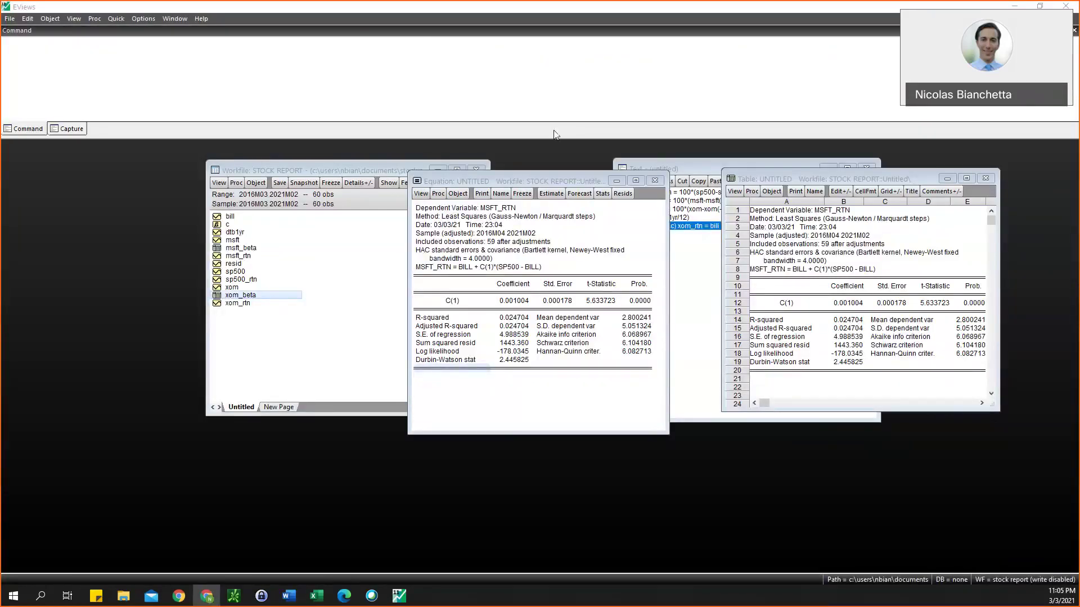
Step: Close and delete both the untitled MSFT_RTN equation and its frozen table
click(656, 181)
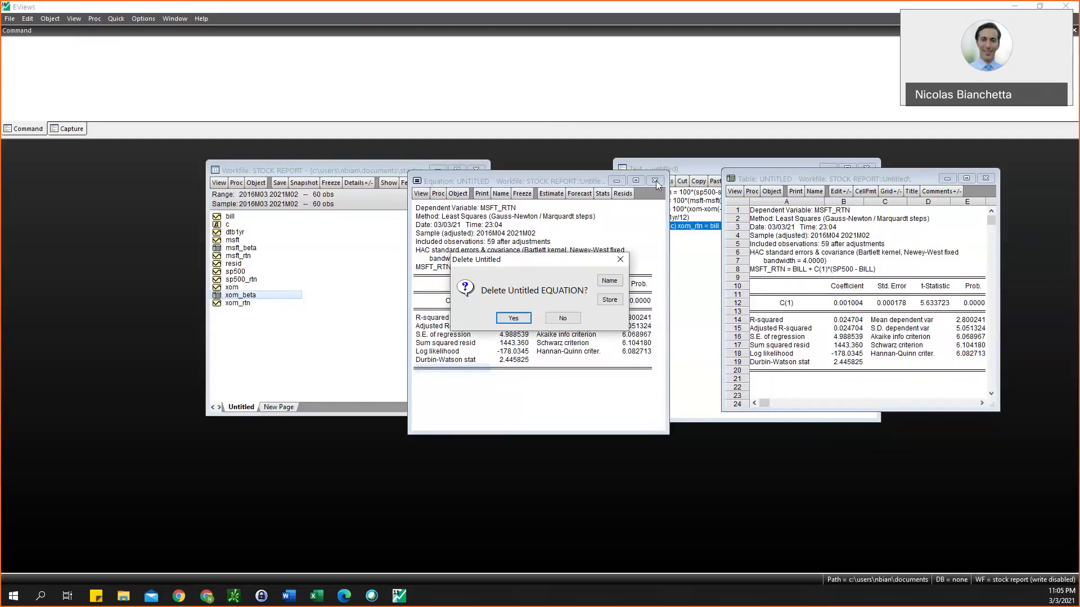
click(526, 320)
click(986, 179)
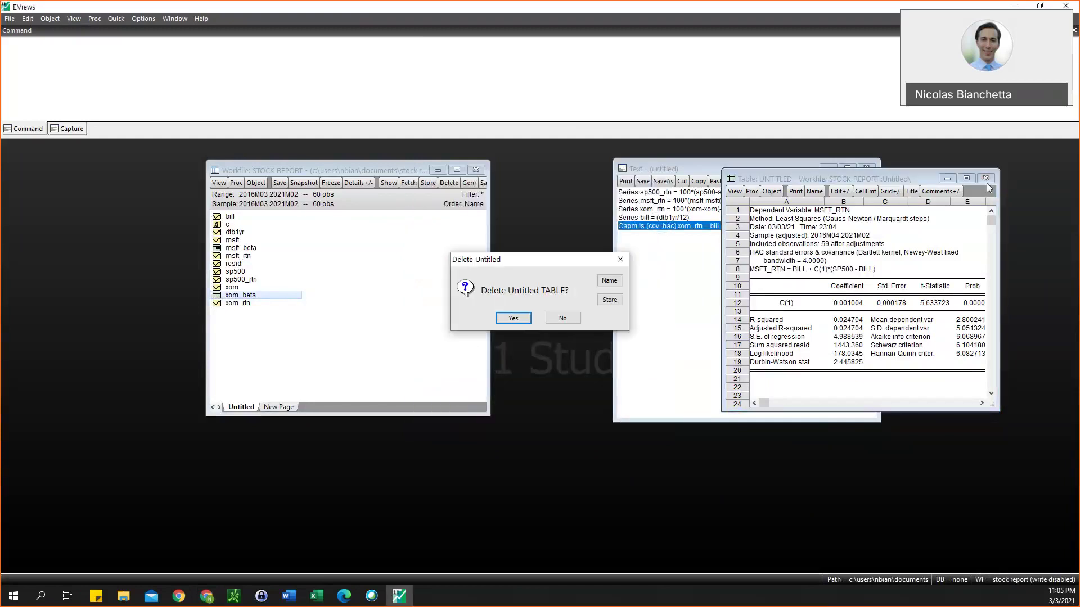
click(527, 320)
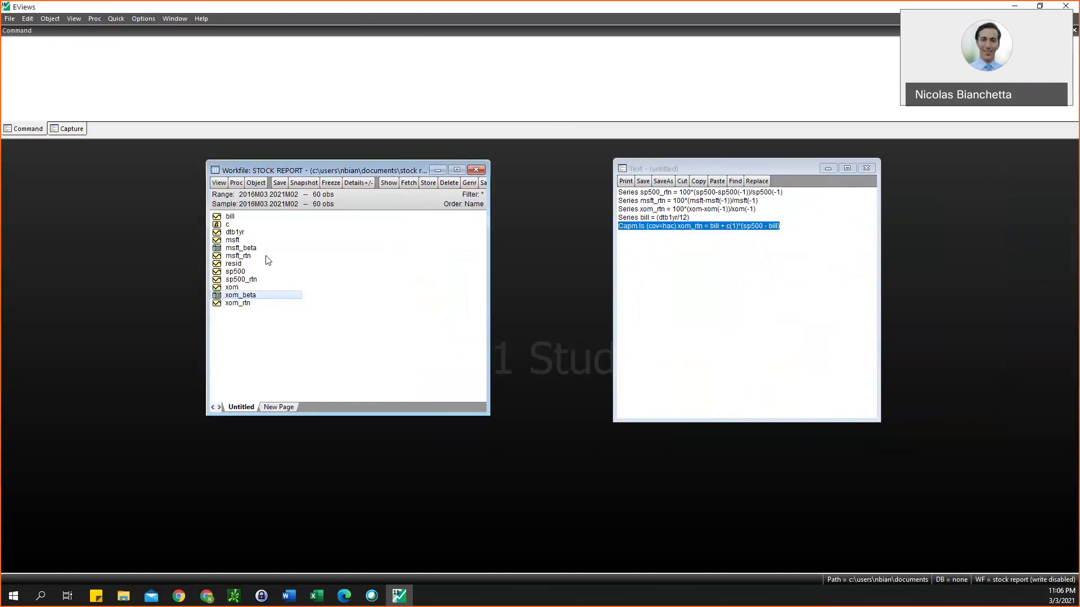
Step: Open the msft_rtn series from the workfile to view its monthly returns
click(237, 258)
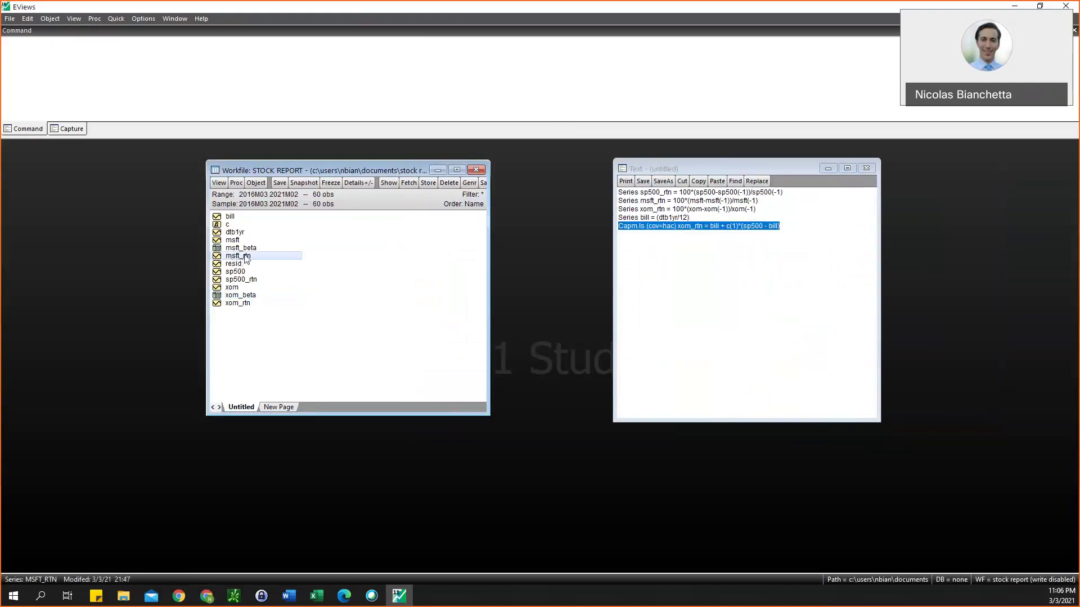
double_click(246, 258)
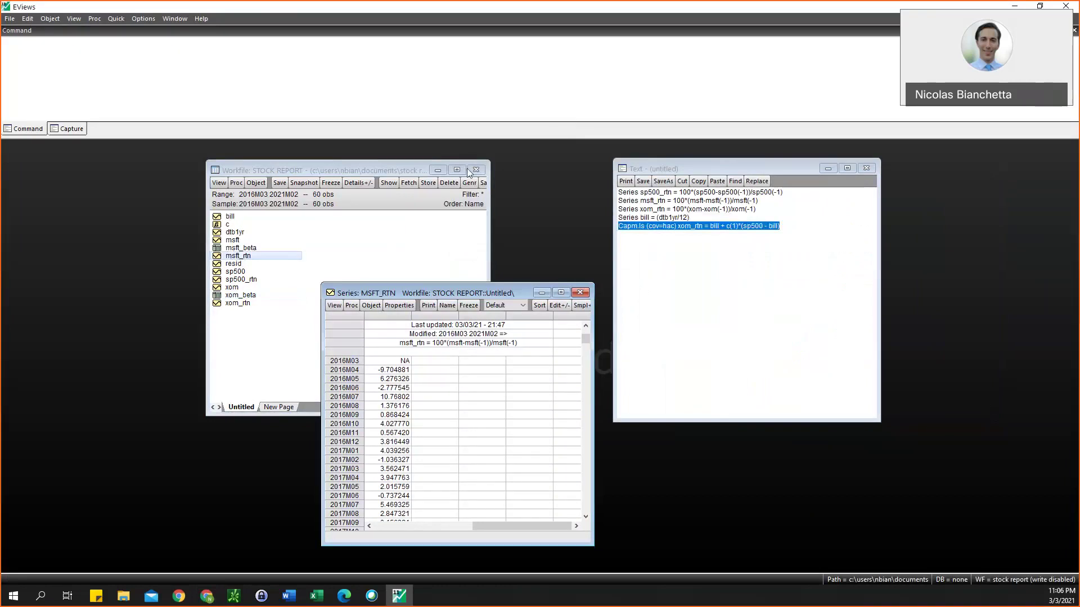
Step: Show the descriptive statistics table of MSFT_RTN, freeze it as a separate table and set it beside the series window
drag(431, 290, 467, 167)
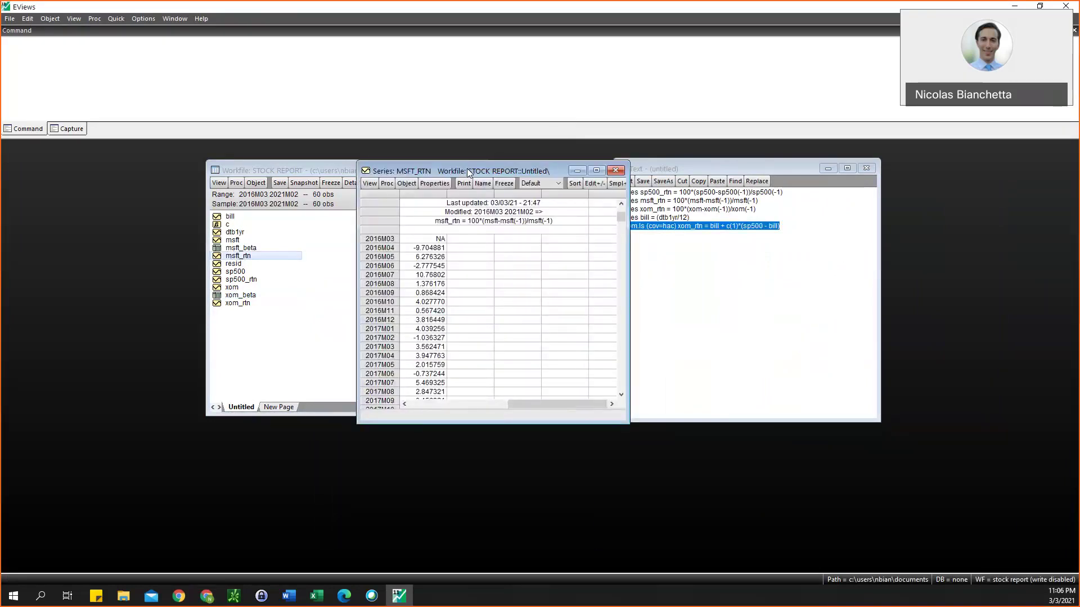
click(369, 184)
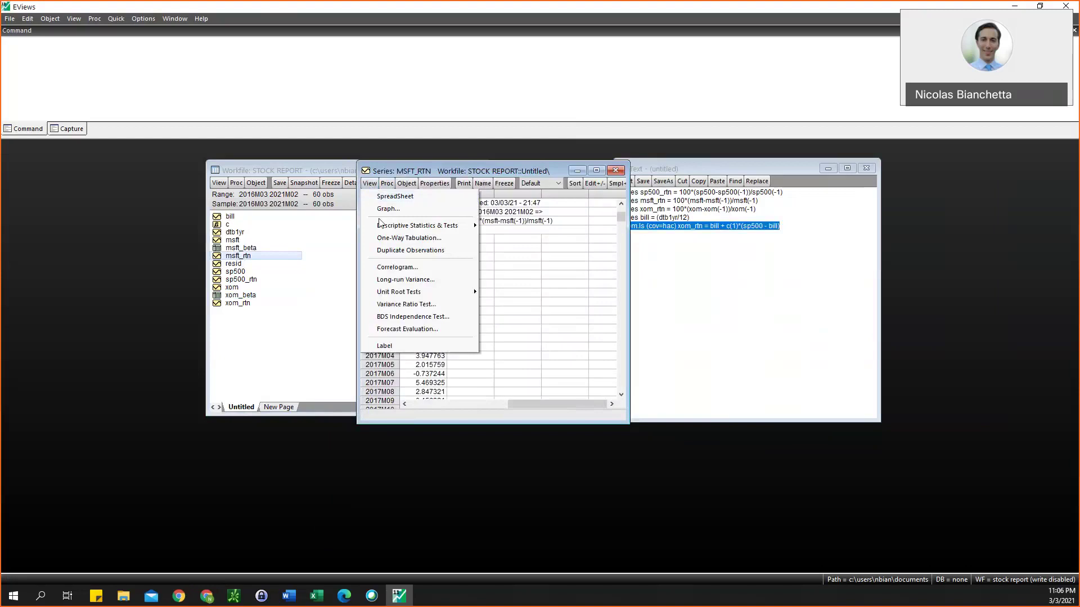
mouse_move(378, 230)
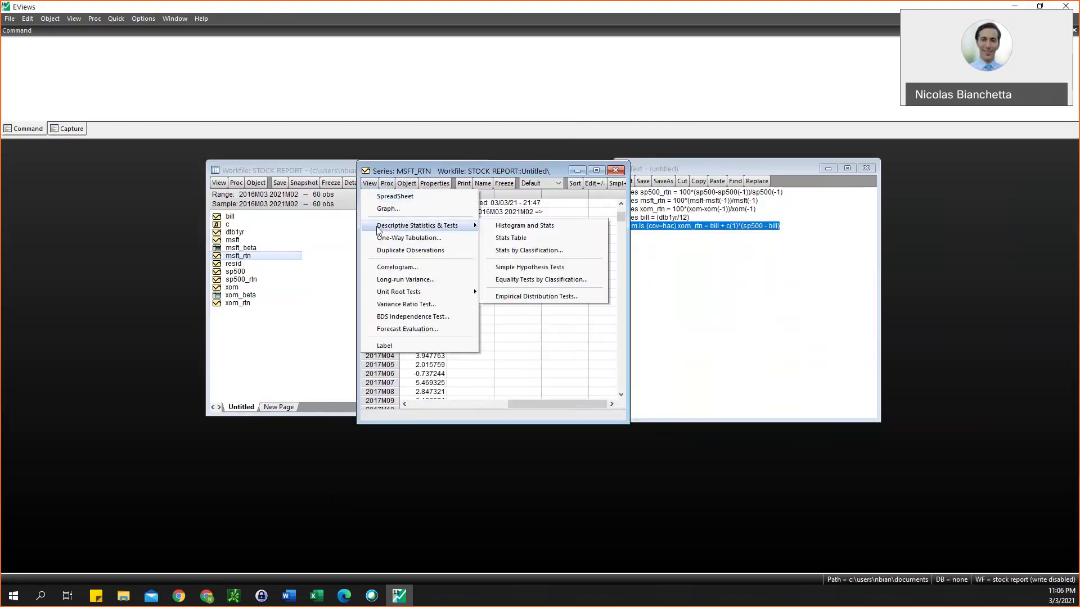
click(499, 242)
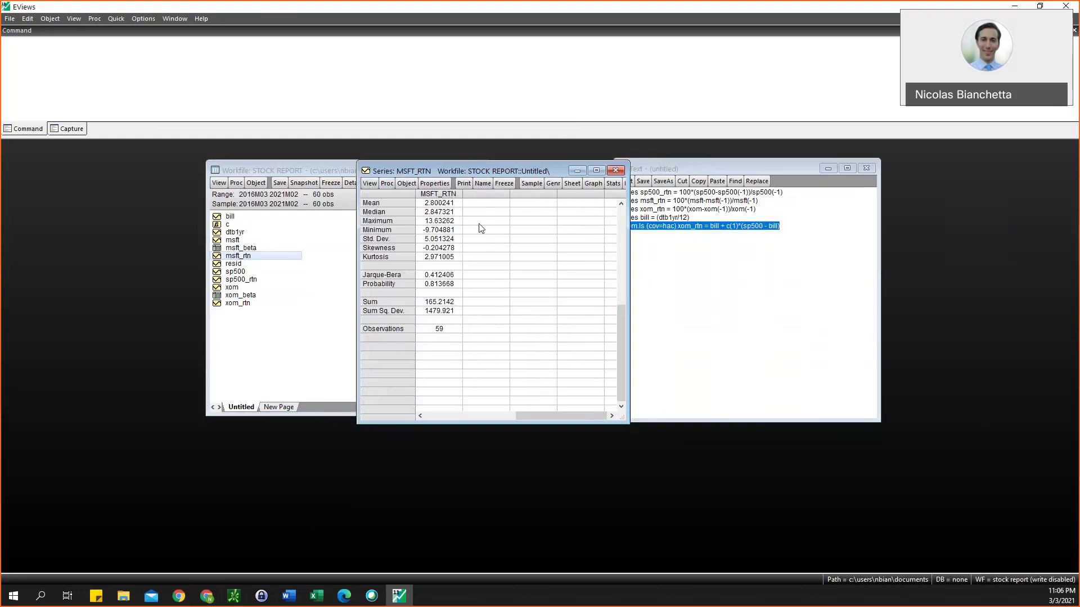
click(504, 184)
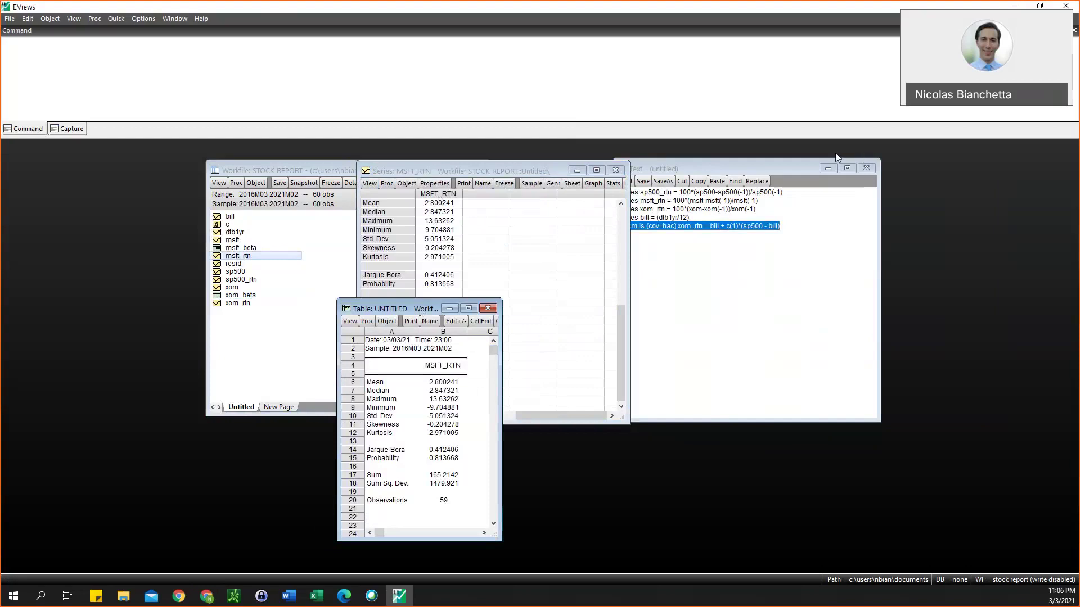
drag(415, 309, 836, 157)
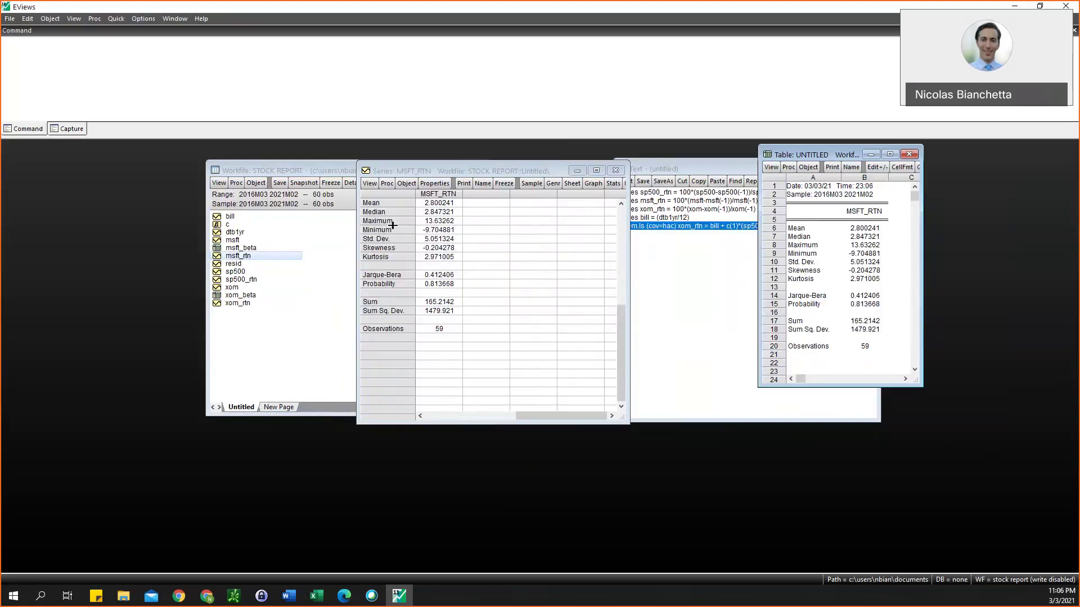
Step: Show the MSFT_RTN histogram and statistics, freeze them as a graph and enlarge the graph window
click(373, 186)
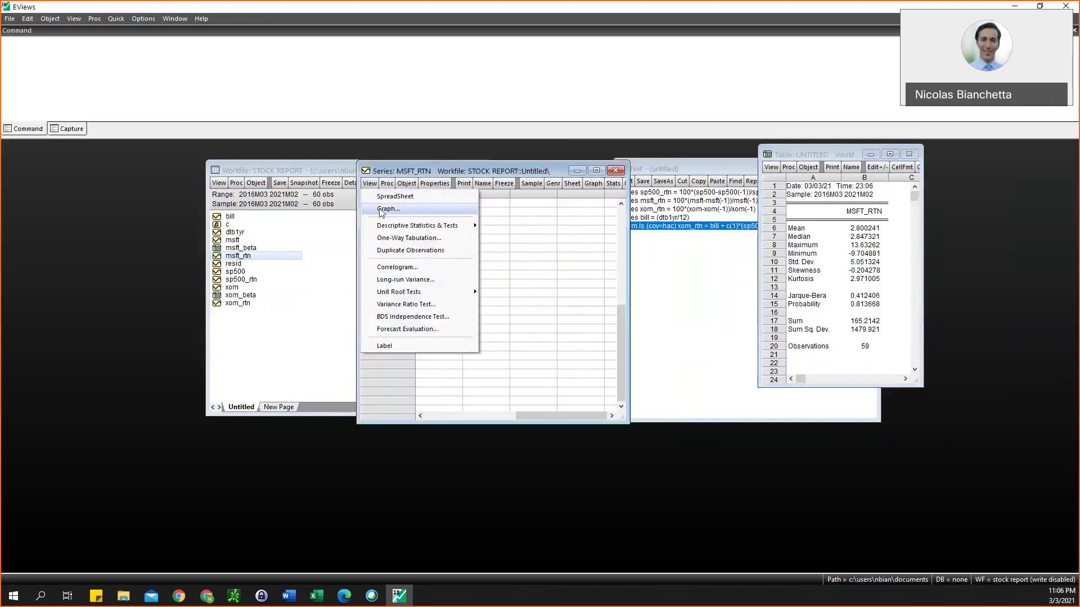
mouse_move(390, 226)
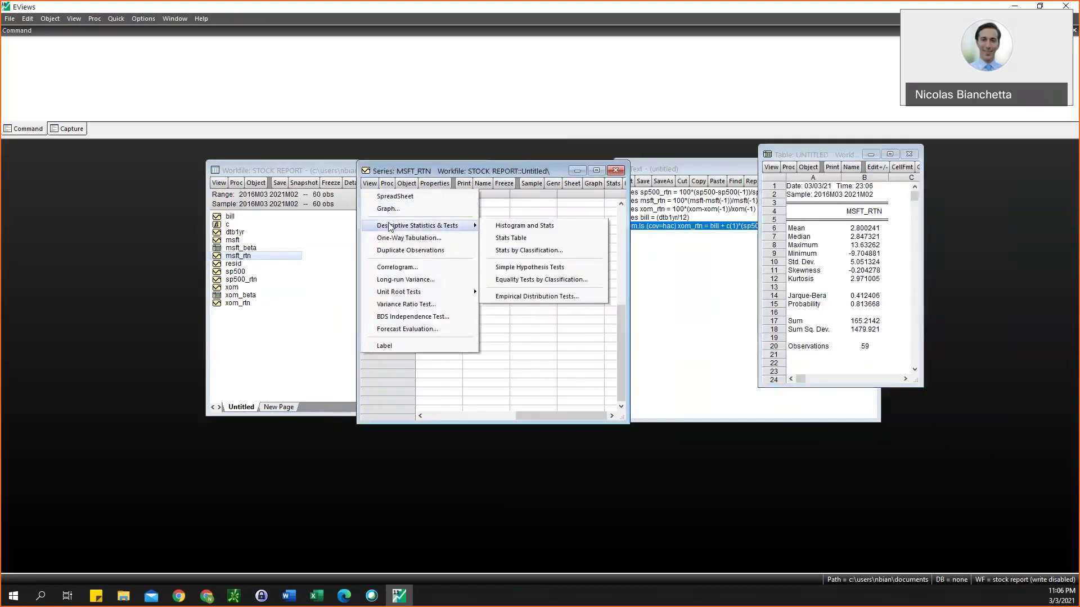
click(509, 226)
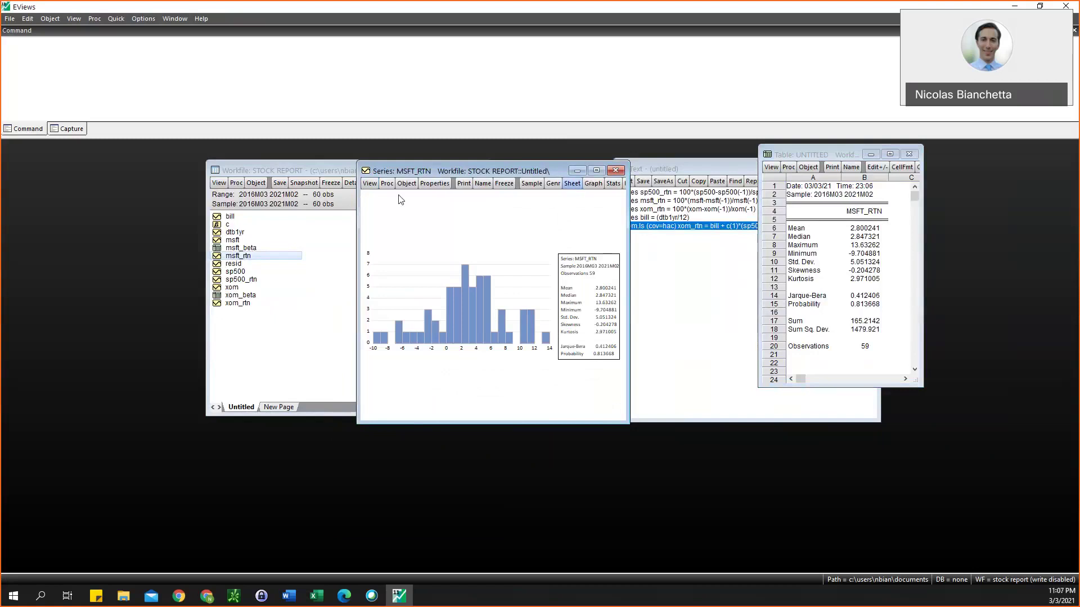
drag(358, 418, 190, 505)
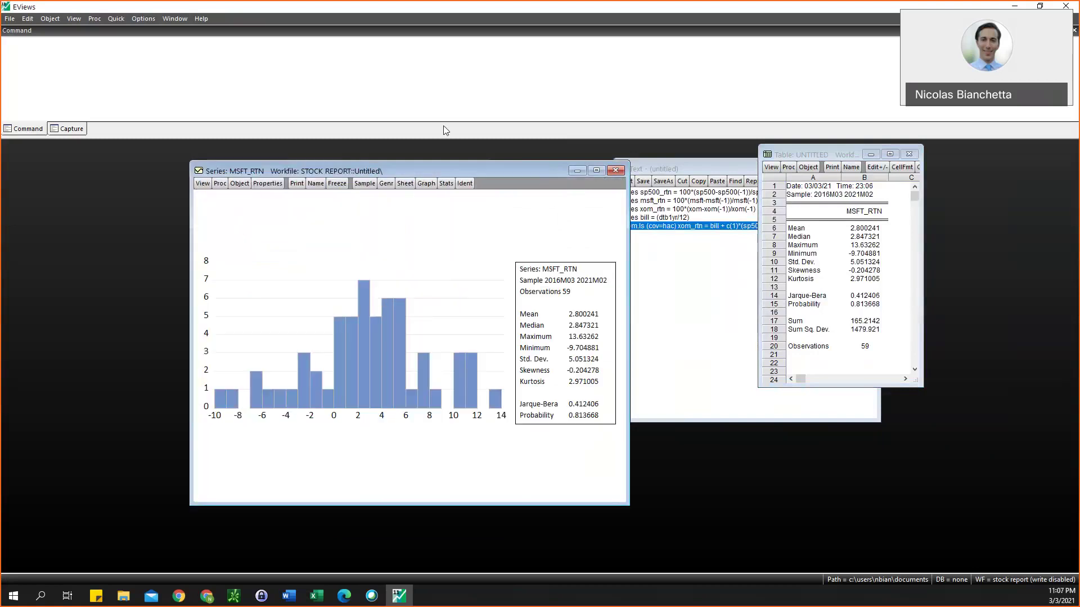
click(337, 184)
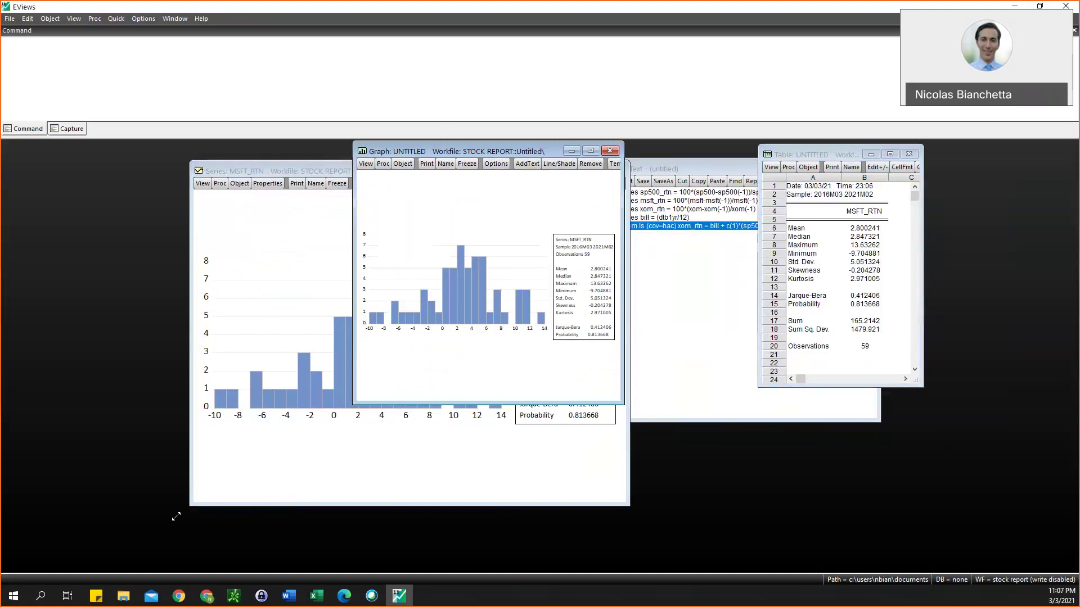
drag(354, 404, 159, 523)
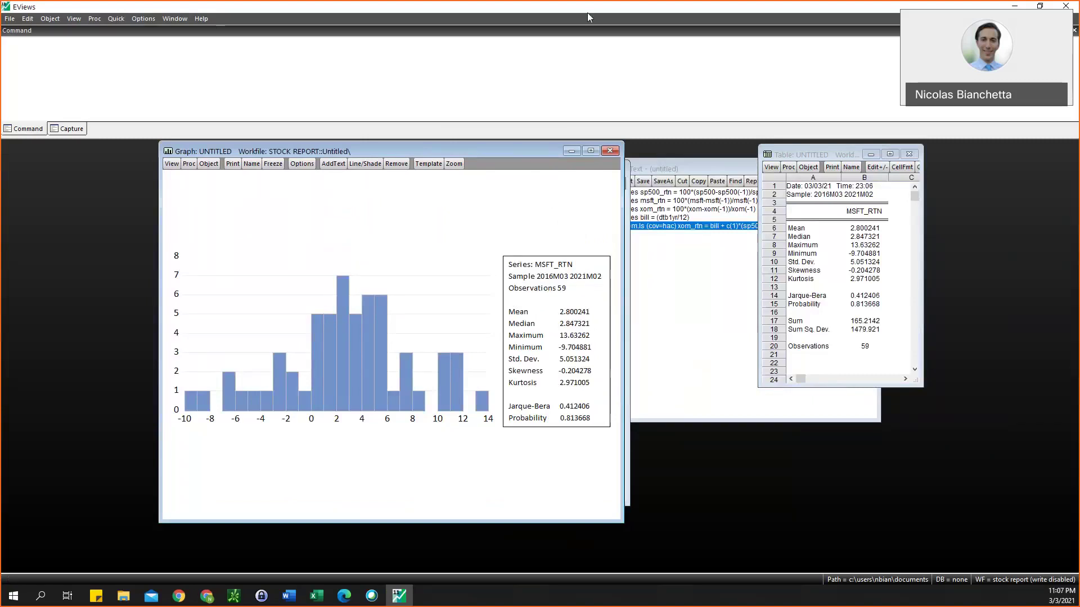
Step: Delete the untitled frozen graph and statistics table, and close the MSFT_RTN series window
click(590, 52)
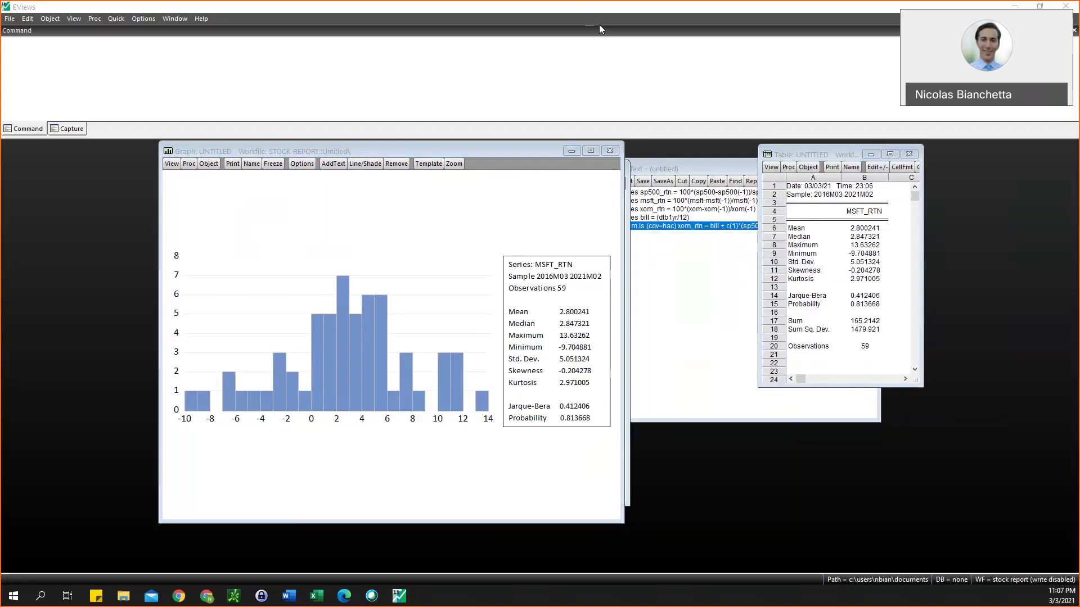
click(509, 148)
click(617, 153)
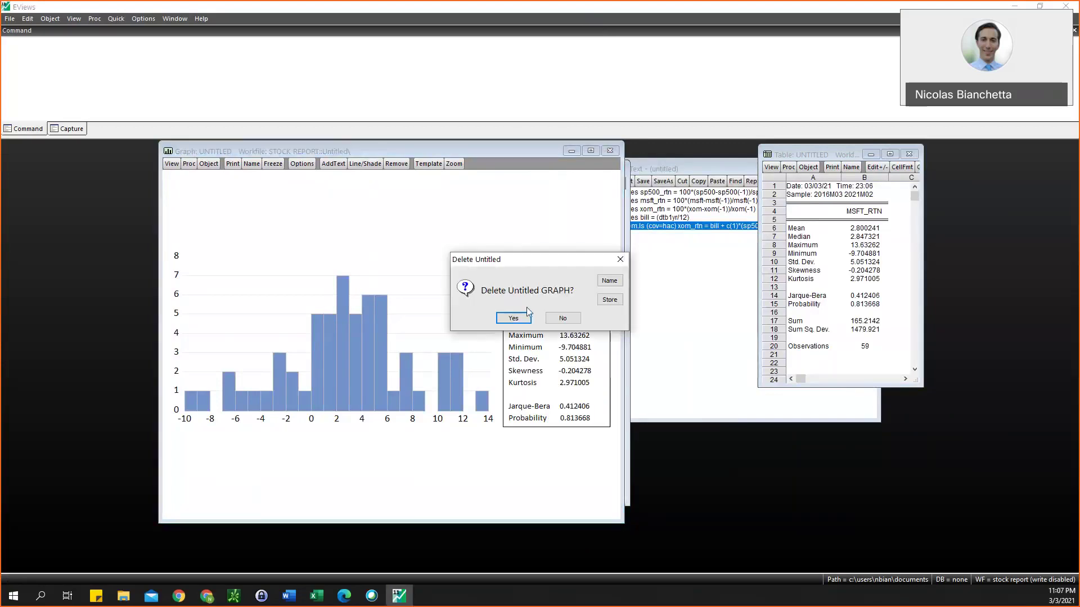
click(521, 318)
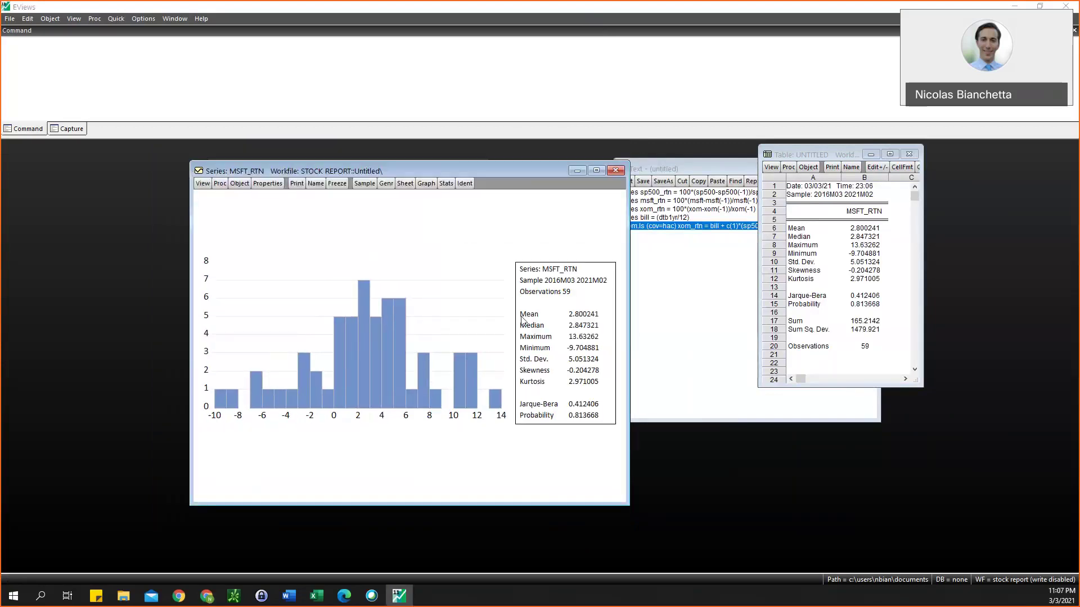
click(615, 170)
click(909, 154)
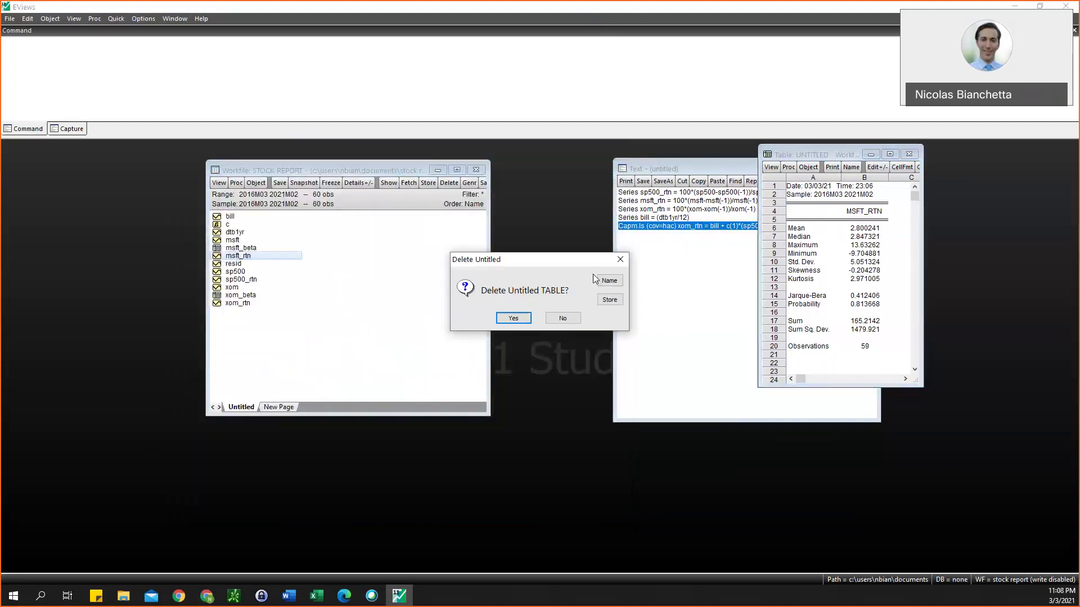
click(513, 319)
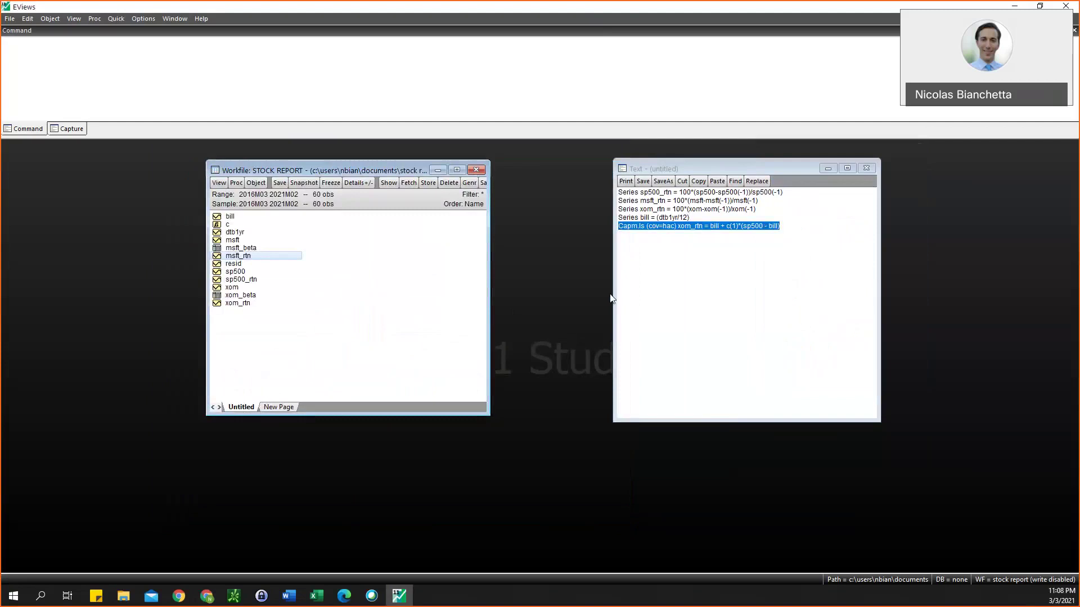
Step: Copy the full Capm.ls (cov=hac) command line from the untitled text file and switch to the Word document
click(661, 272)
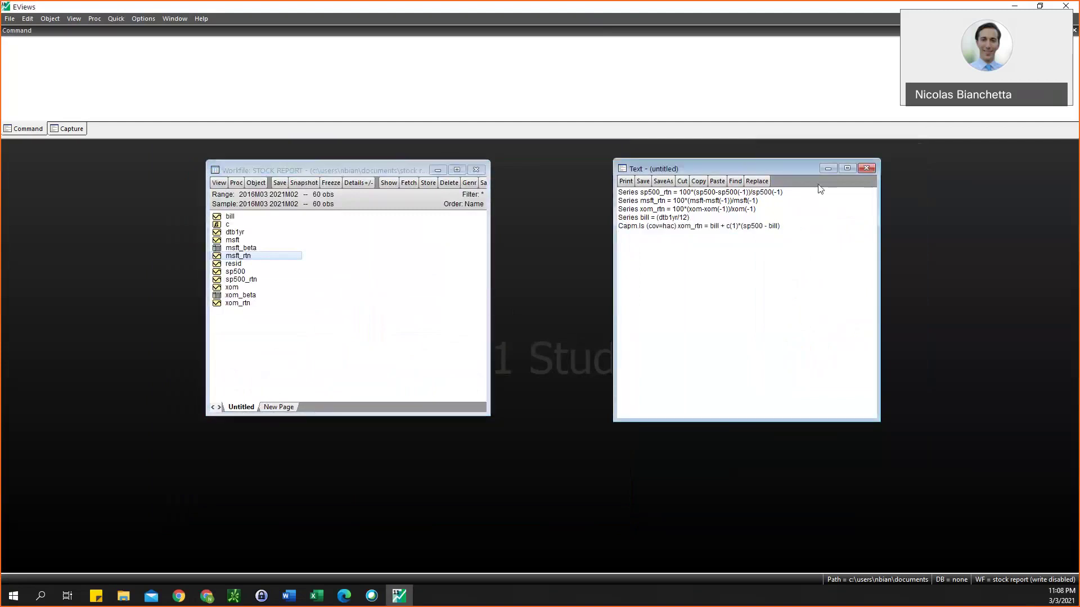
drag(782, 226, 677, 223)
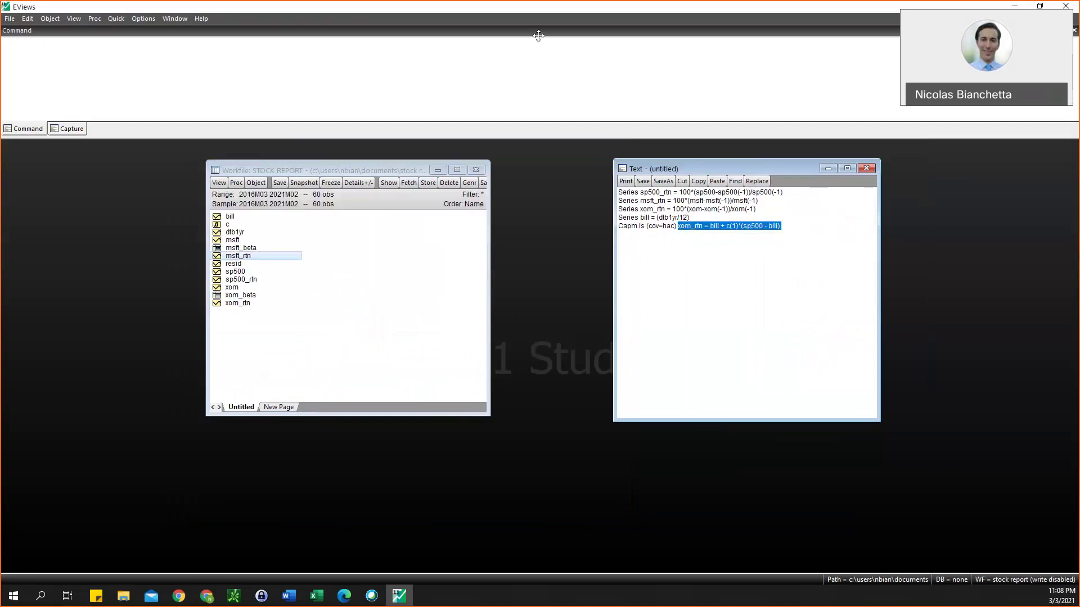
click(596, 58)
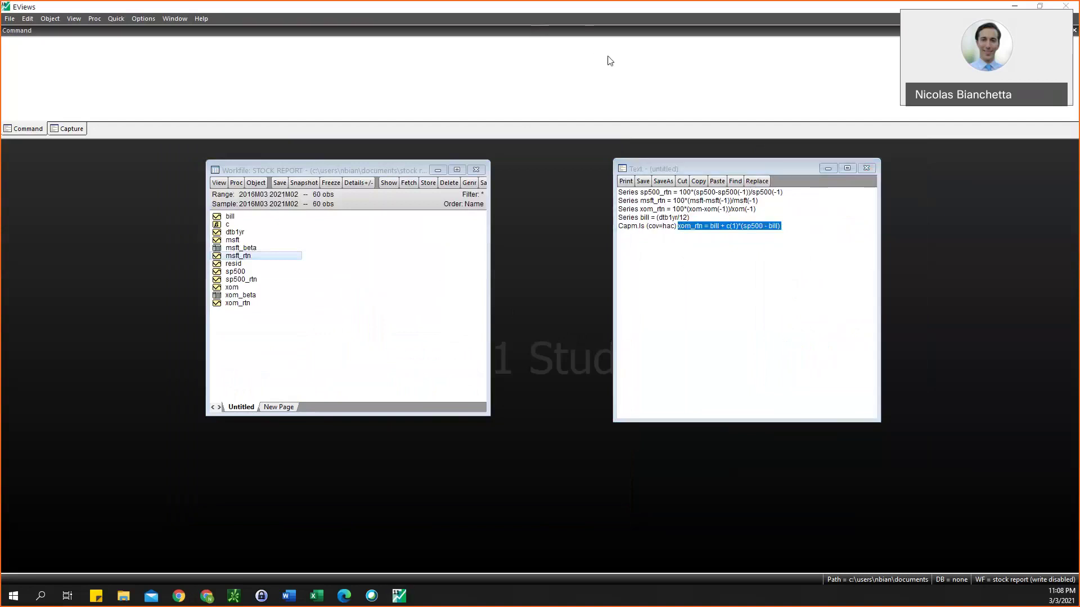
click(740, 251)
drag(781, 226, 616, 229)
key(ctrl+c)
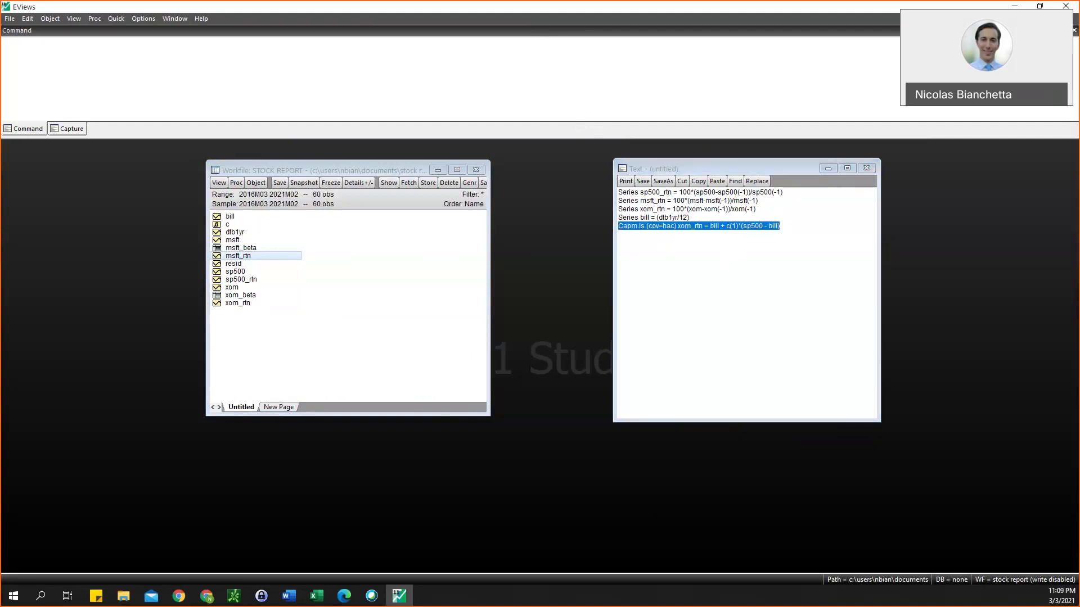
key(alt+Tab)
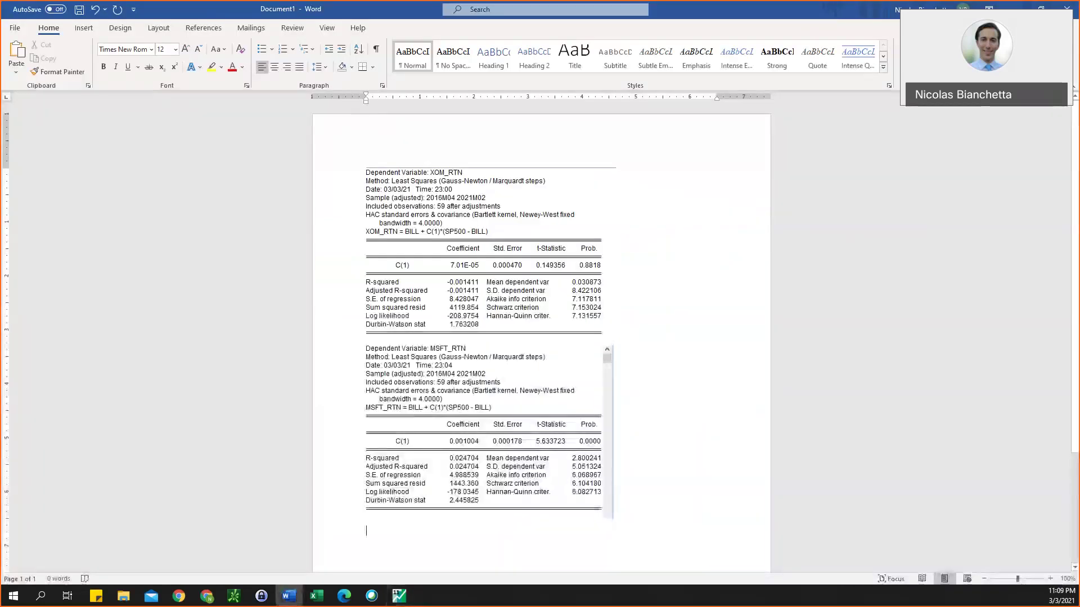
Step: Delete the XOM_RTN regression table and paste the copied command line below the MSFT_RTN table
click(486, 259)
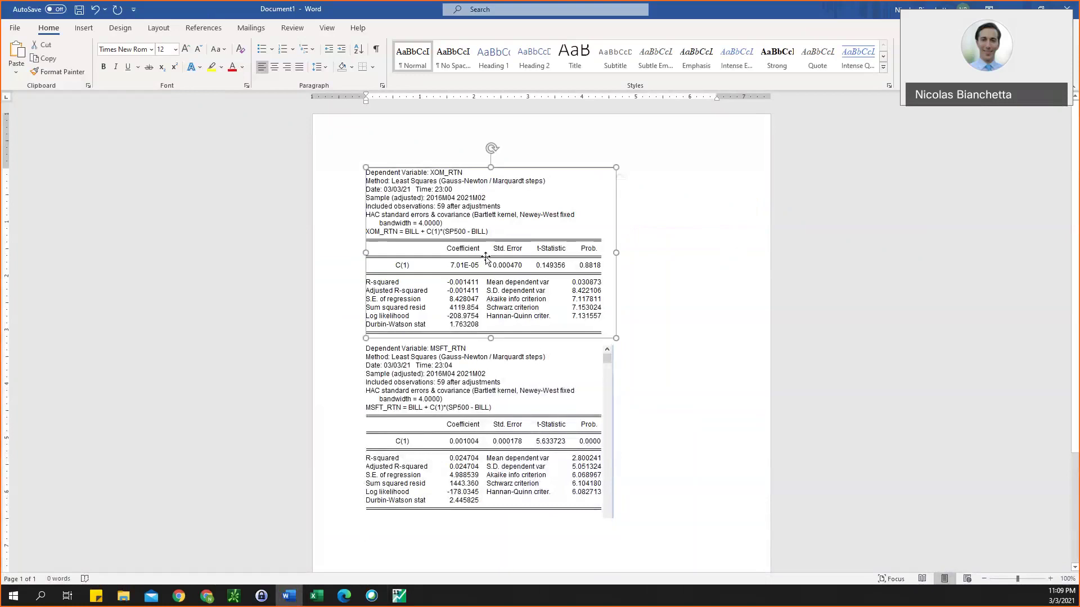
key(Delete)
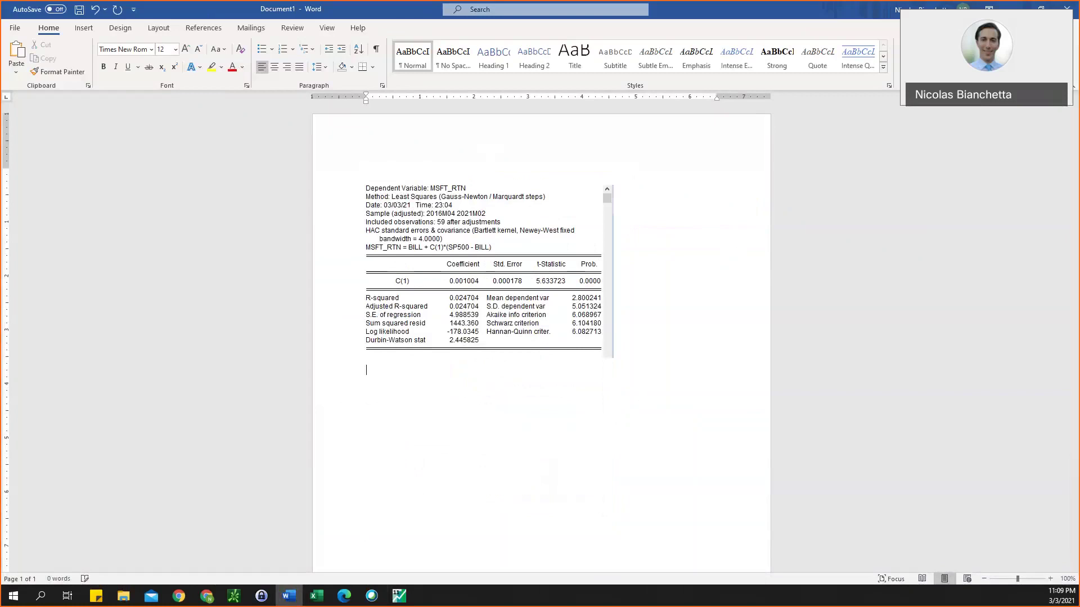
key(ctrl+v)
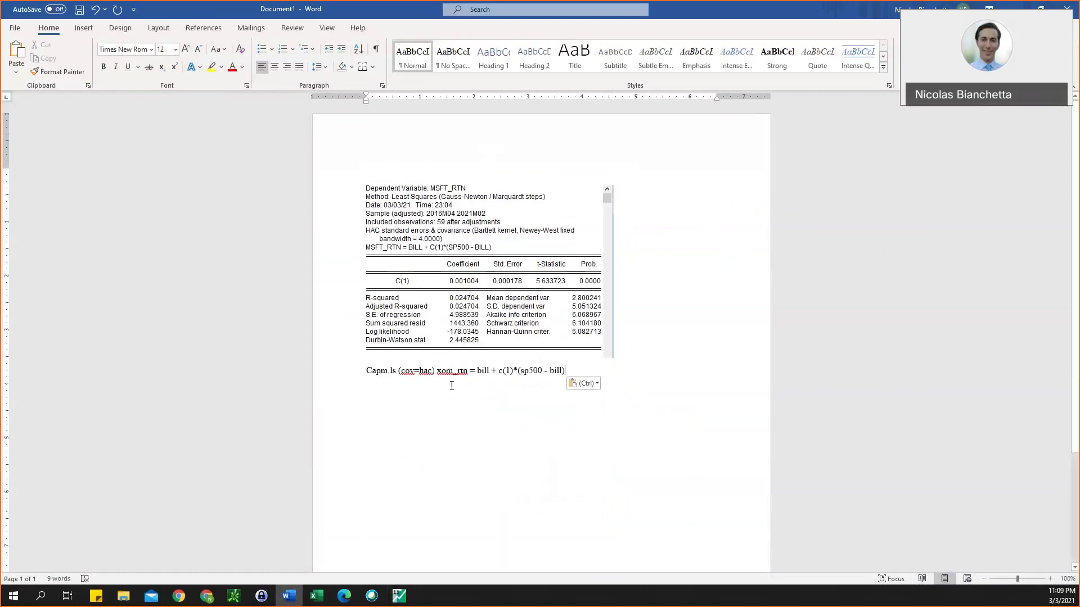
Step: Strip "Capm.ls (cov=hac)" from the pasted line and change xom_rtn to msft_rtn in the equation
drag(439, 374, 354, 370)
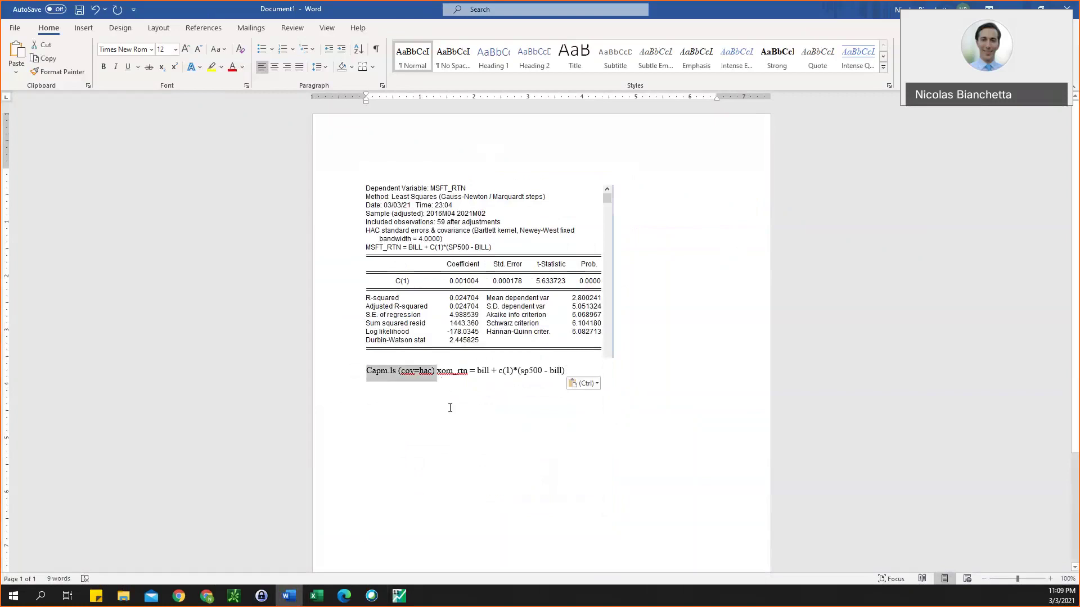
key(BackSpace)
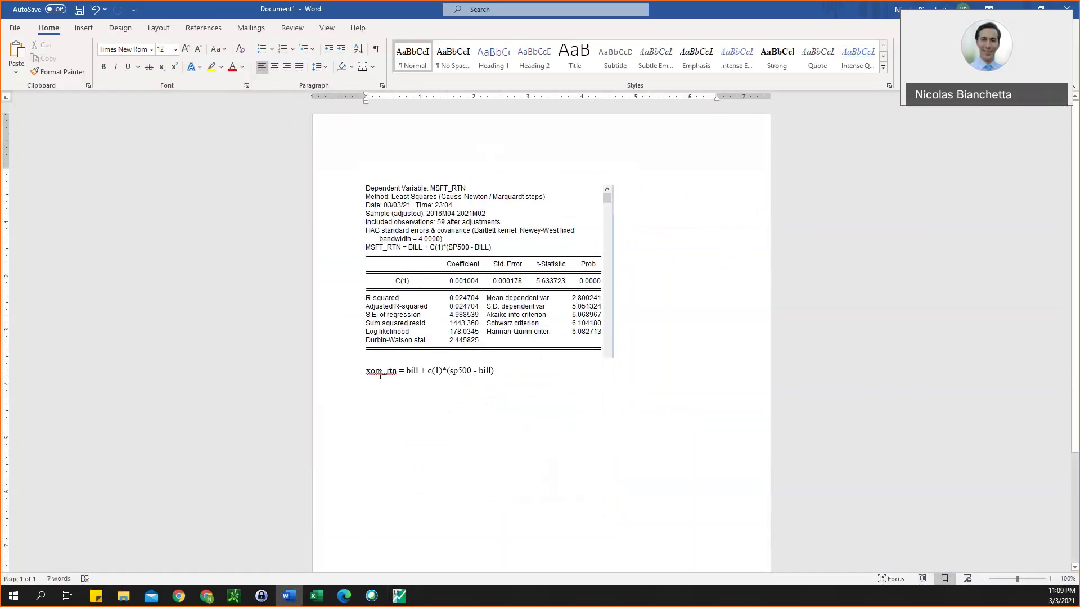
key(BackSpace)
key(BackSpace)
key(BackSpace)
text(m)
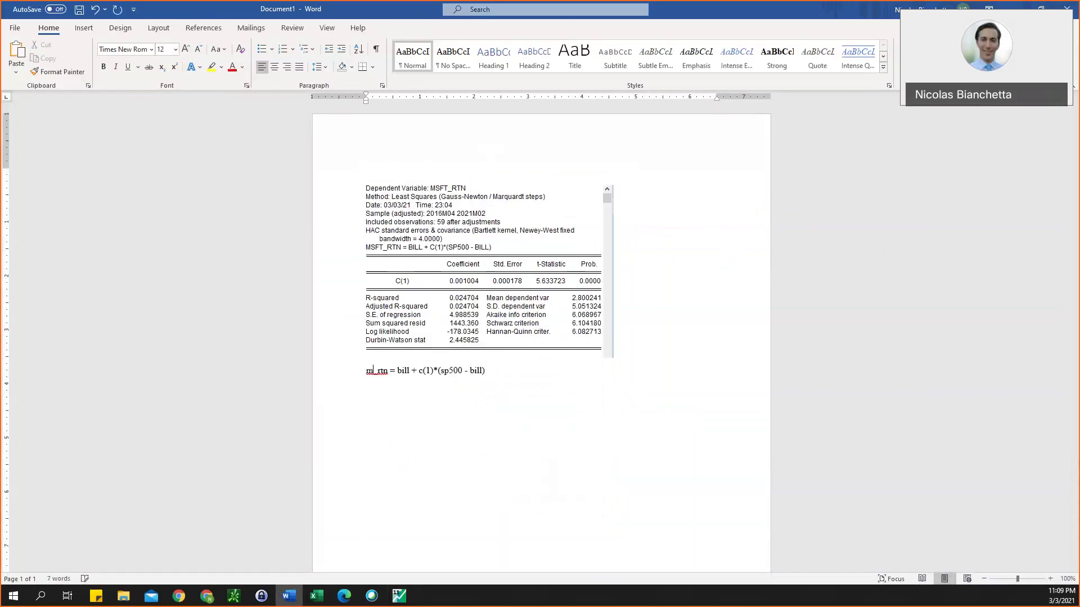
text(sft)
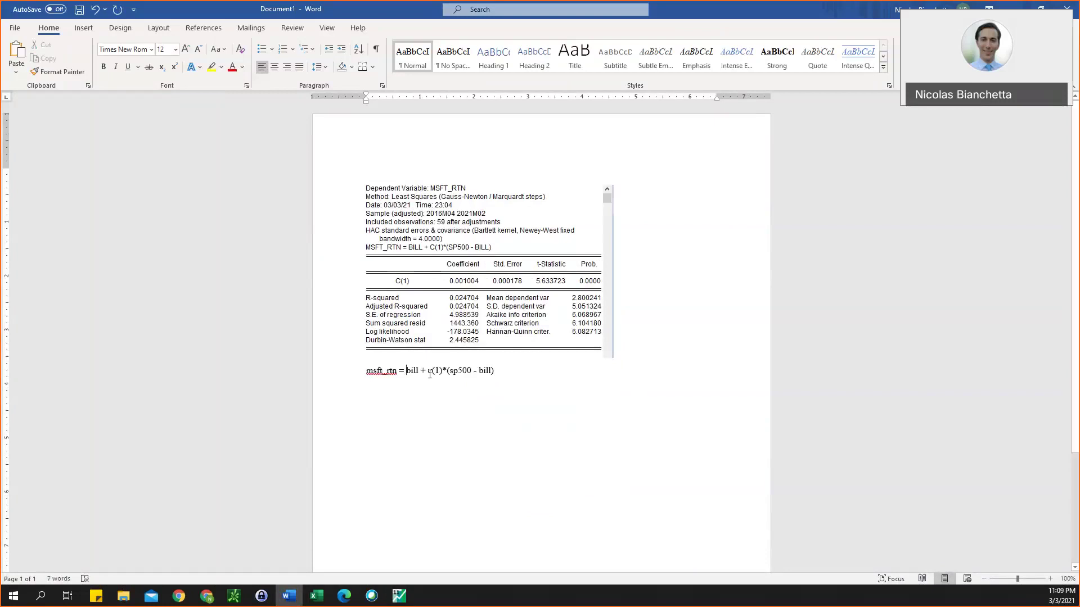
Step: Duplicate the msft_rtn = bill + c(1)*(sp500 - bill) equation on a new line below it
double_click(430, 373)
click(453, 284)
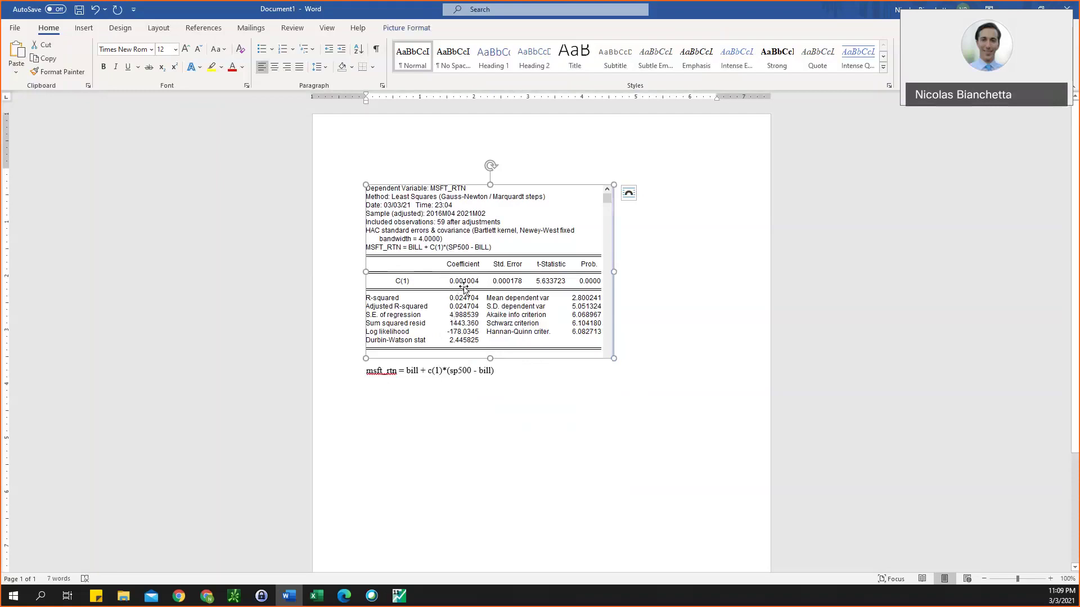
click(444, 373)
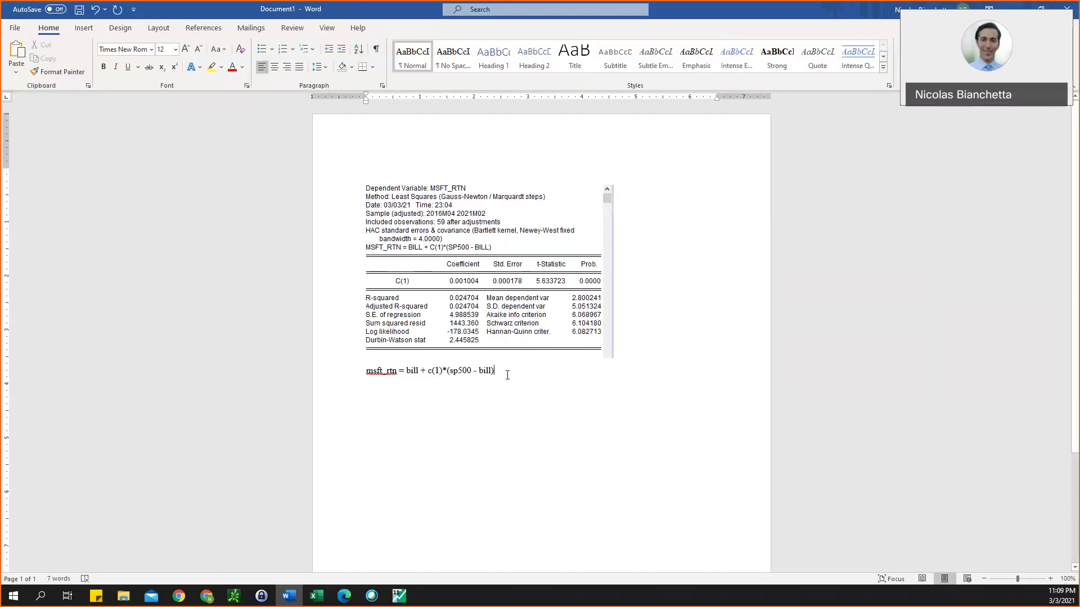
key(Return)
drag(474, 370, 450, 371)
click(453, 370)
drag(452, 370, 373, 381)
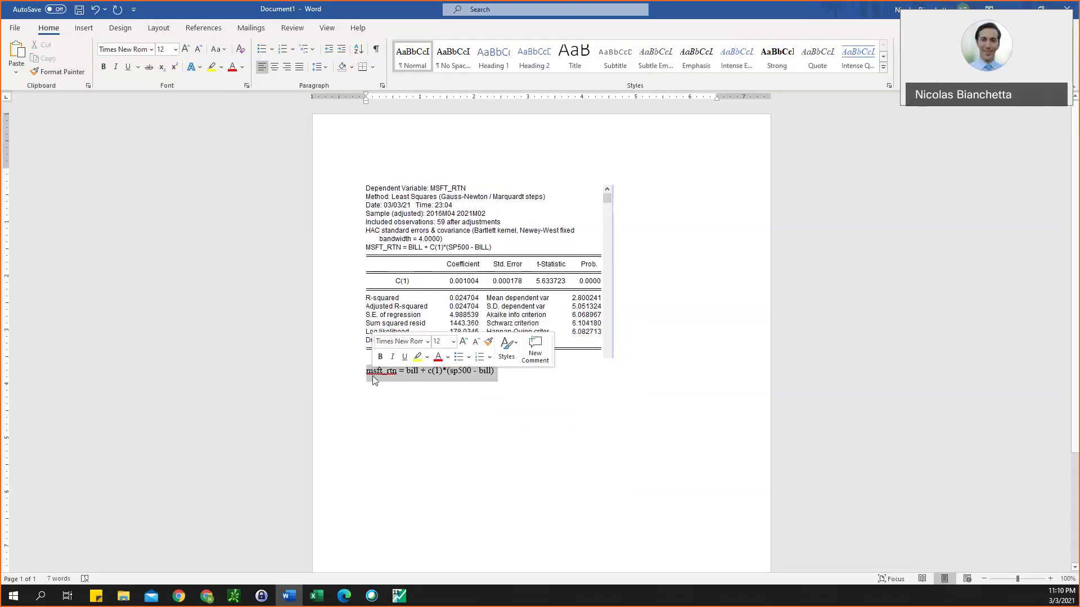
key(ctrl+c)
click(509, 389)
key(ctrl+v)
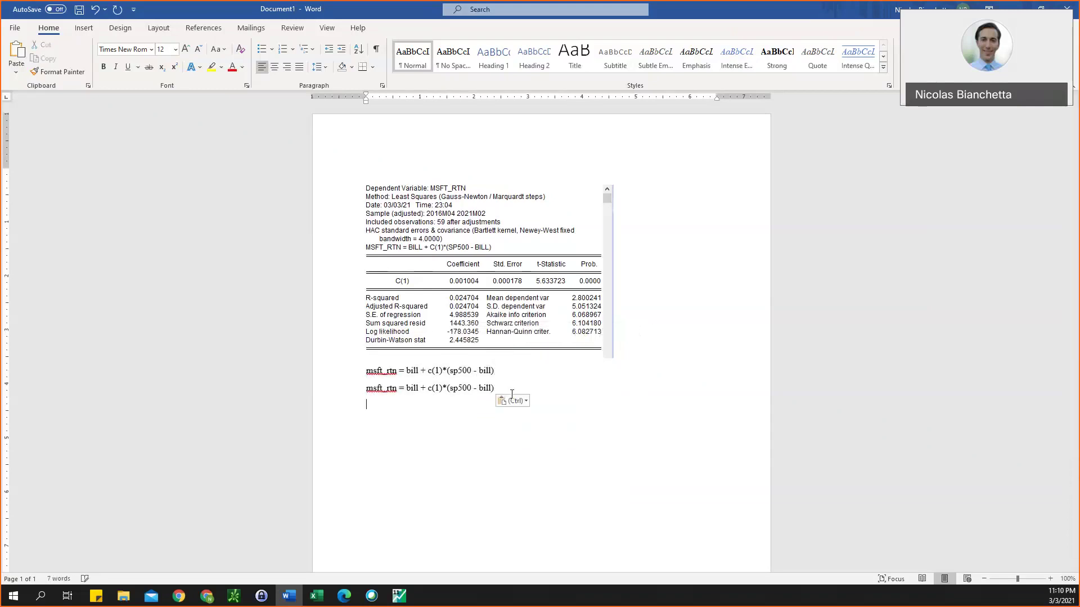
Step: Replace sp500 with 10 in the second msft_rtn equation
click(469, 388)
key(BackSpace)
key(BackSpace)
key(BackSpace)
key(BackSpace)
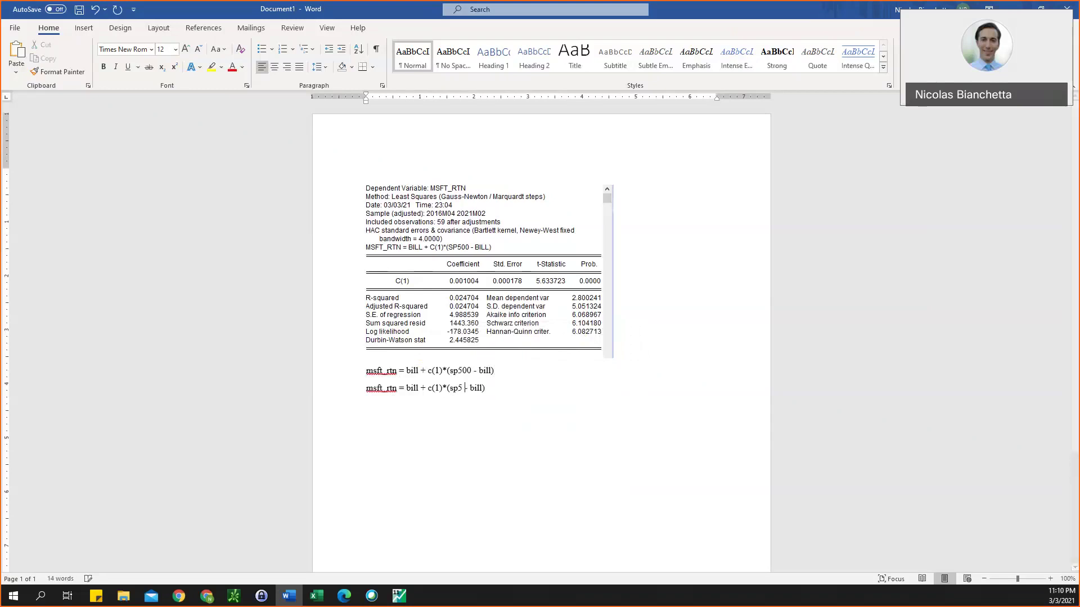
key(BackSpace)
text(10)
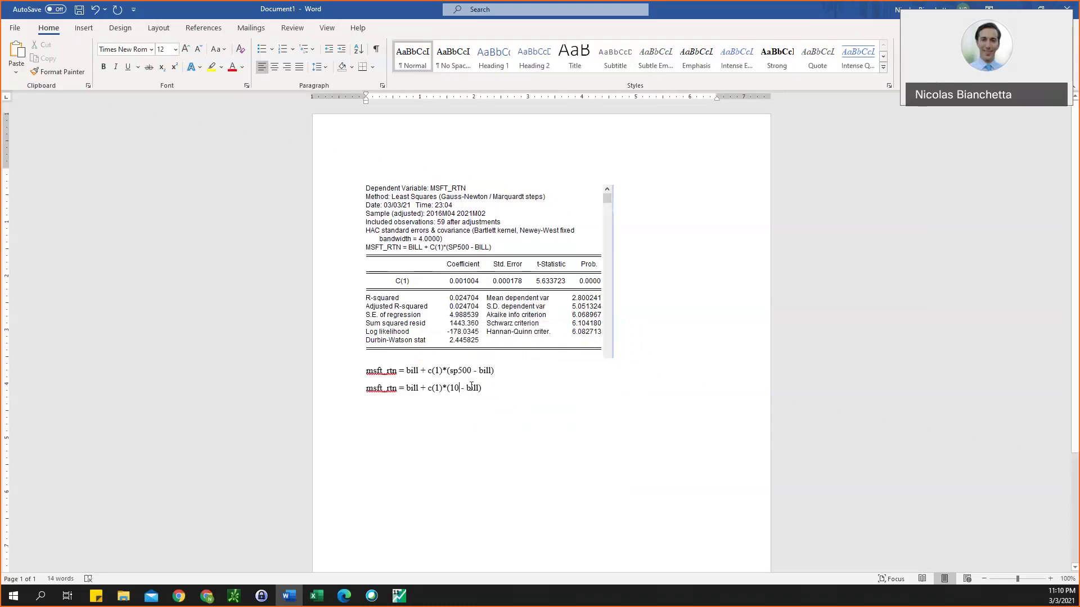
Step: Replace c(1) with the estimated coefficient 0.001004 in the second msft_rtn equation
drag(466, 388, 479, 389)
click(479, 397)
drag(467, 388, 479, 392)
click(451, 393)
click(444, 387)
key(BackSpace)
key(BackSpace)
key(BackSpace)
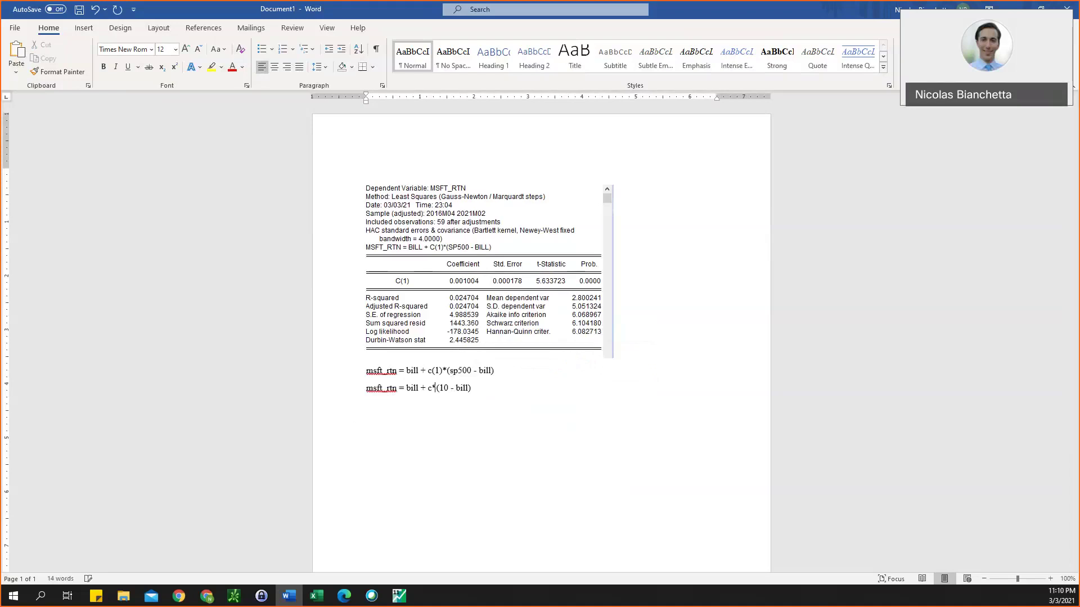
key(BackSpace)
text(0.001004)
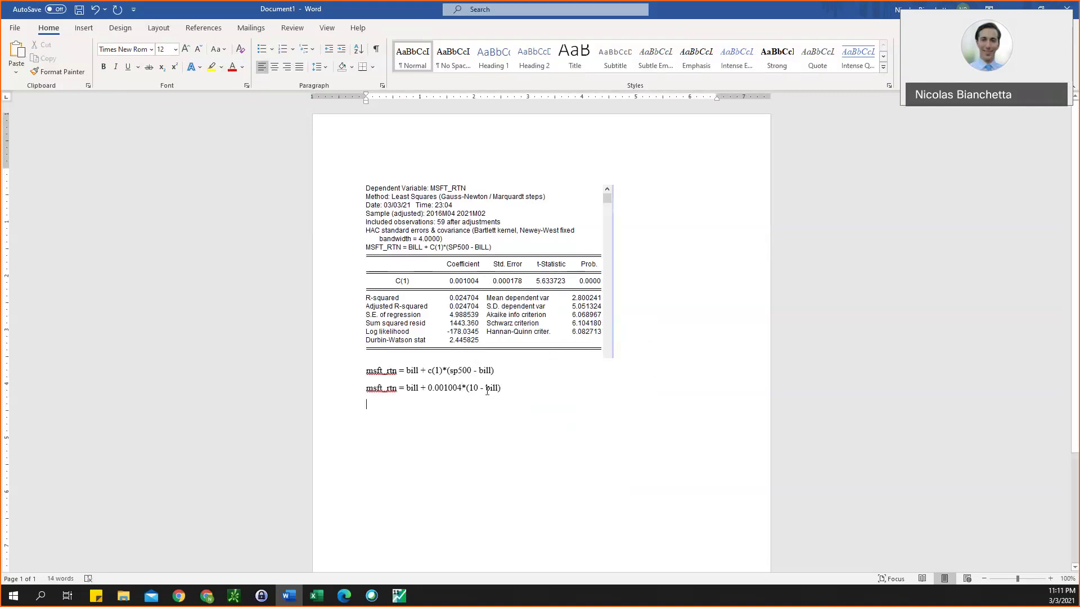
click(398, 401)
drag(406, 389, 422, 394)
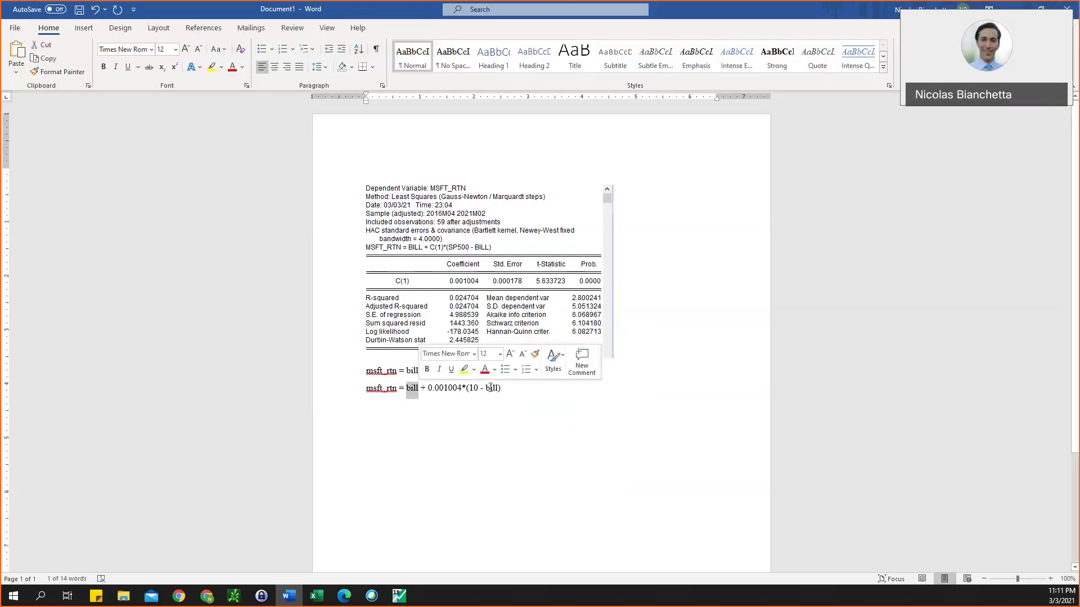
click(417, 407)
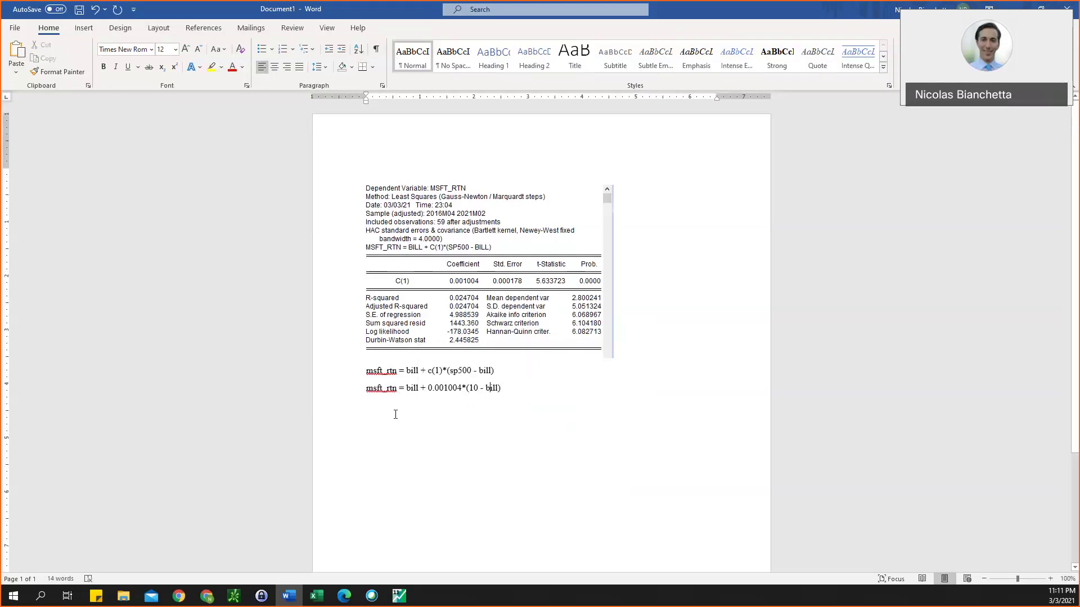